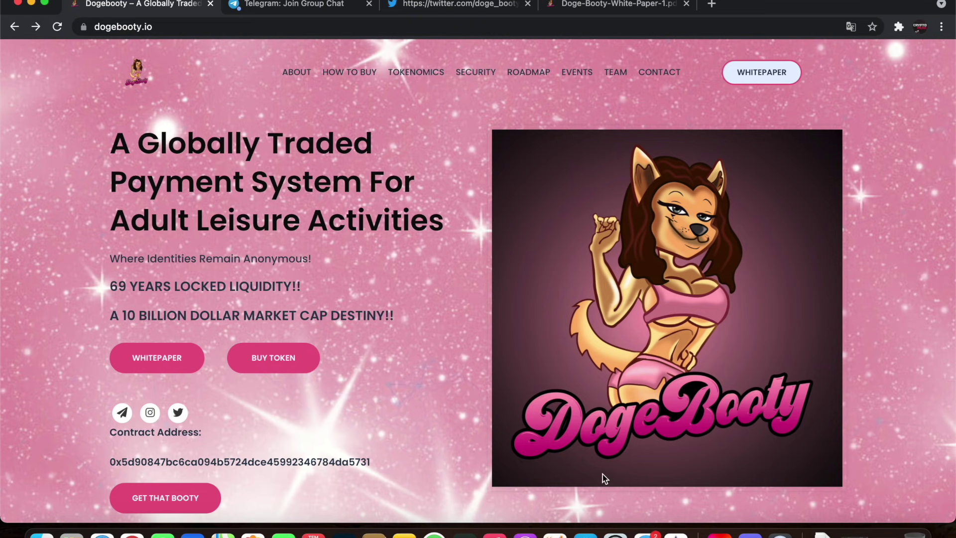
scroll(601, 470, "down", 3)
scroll(523, 374, "up", 3)
Bring up the DogeBootyOfficial Telegram group page and decline opening the desktop Telegram app.
left_click(287, 7)
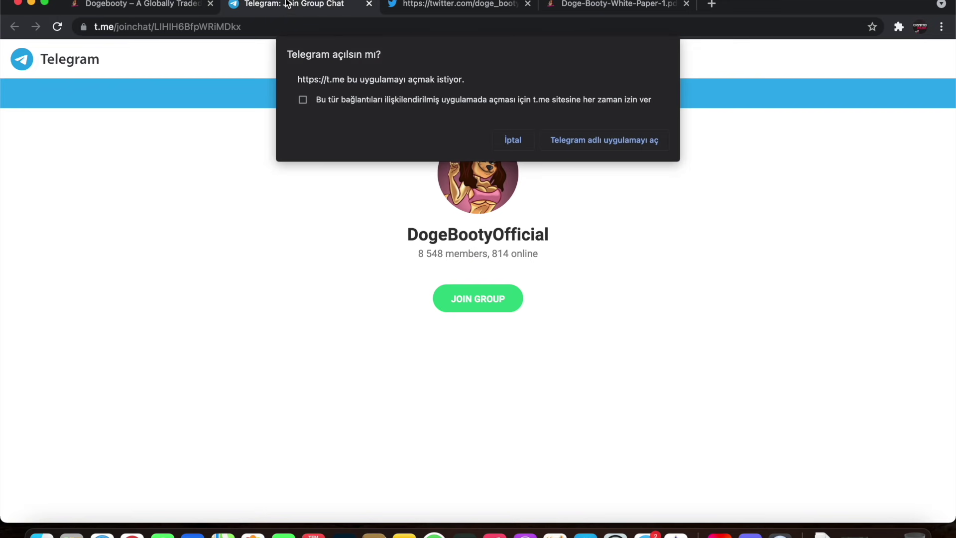
left_click(522, 140)
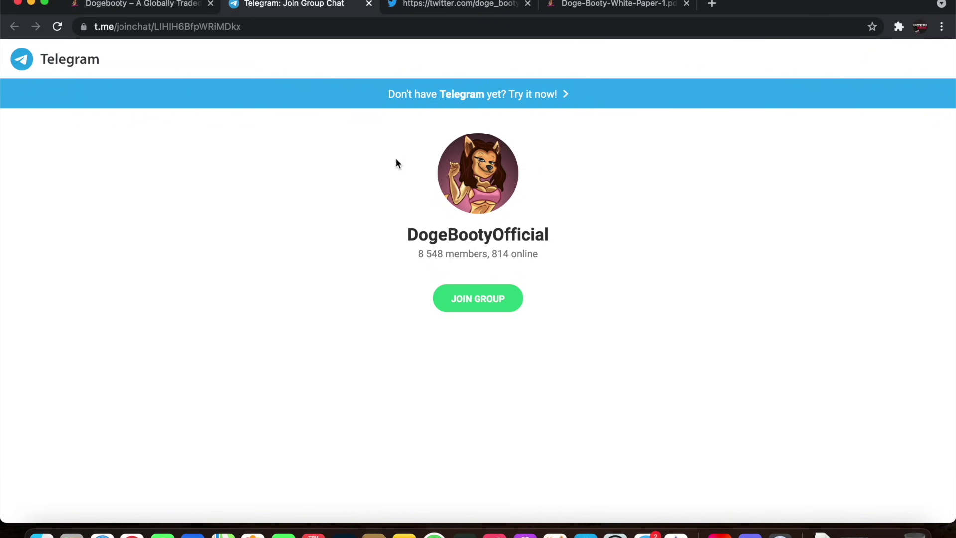
Close the Telegram group tab to reveal the Doge Booty Twitter profile.
left_click(369, 4)
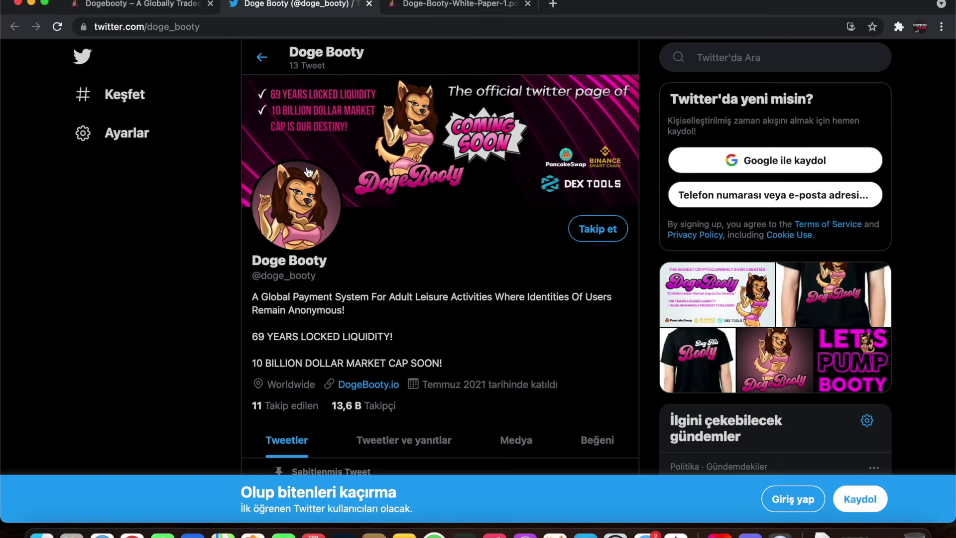
scroll(221, 256, "down", 10)
scroll(222, 256, "up", 3)
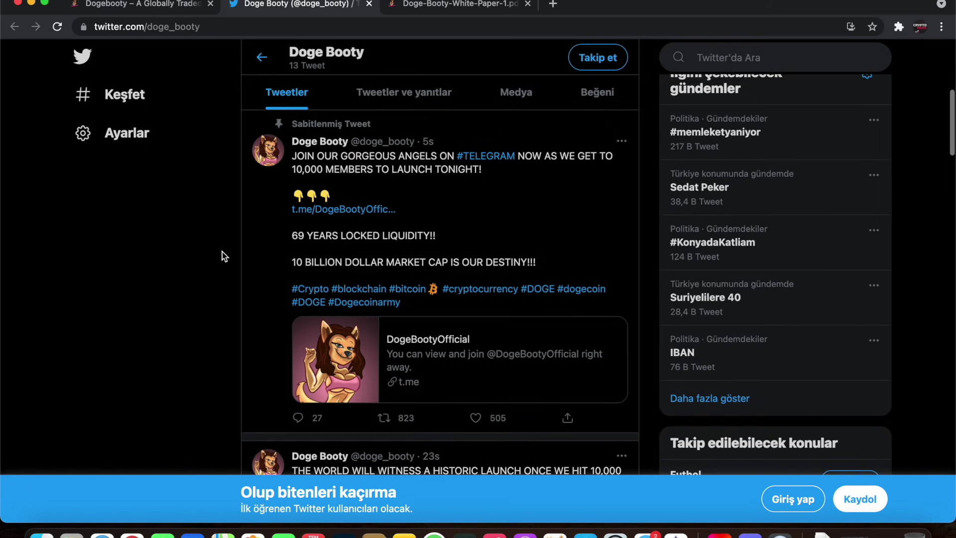
scroll(224, 243, "down", 4)
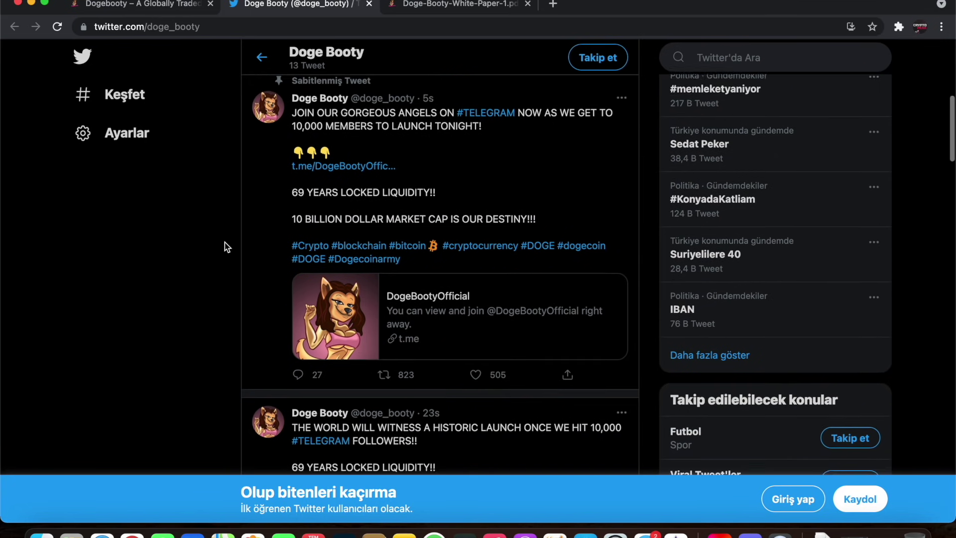
scroll(225, 242, "down", 4)
scroll(225, 240, "down", 4)
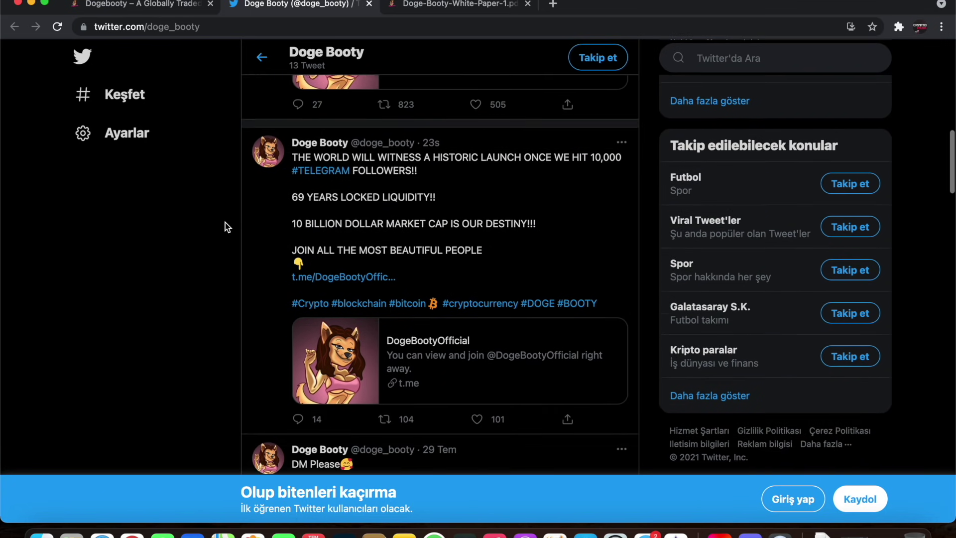
scroll(225, 222, "down", 3)
scroll(224, 221, "down", 3)
scroll(225, 222, "up", 2)
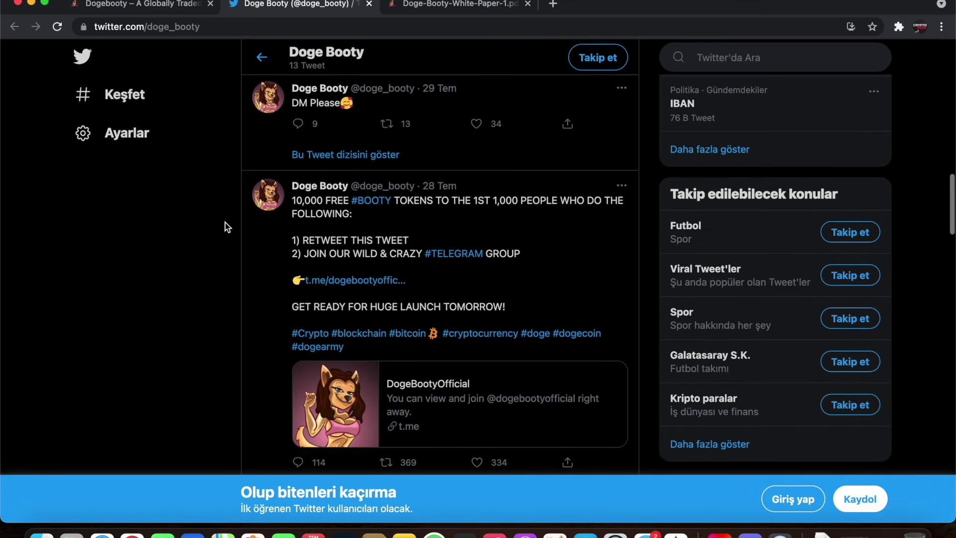
scroll(225, 221, "down", 2)
scroll(226, 216, "down", 1)
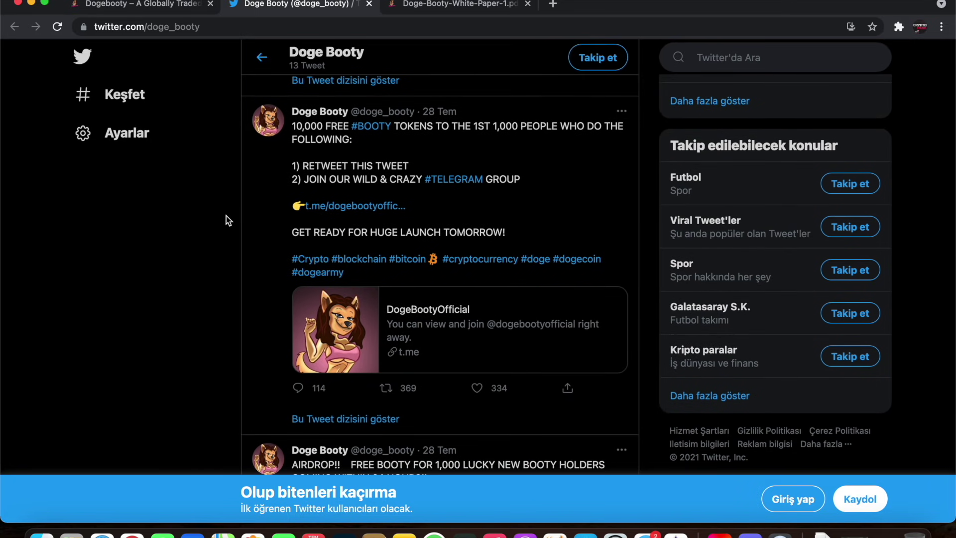
scroll(227, 216, "down", 1)
scroll(226, 216, "down", 1)
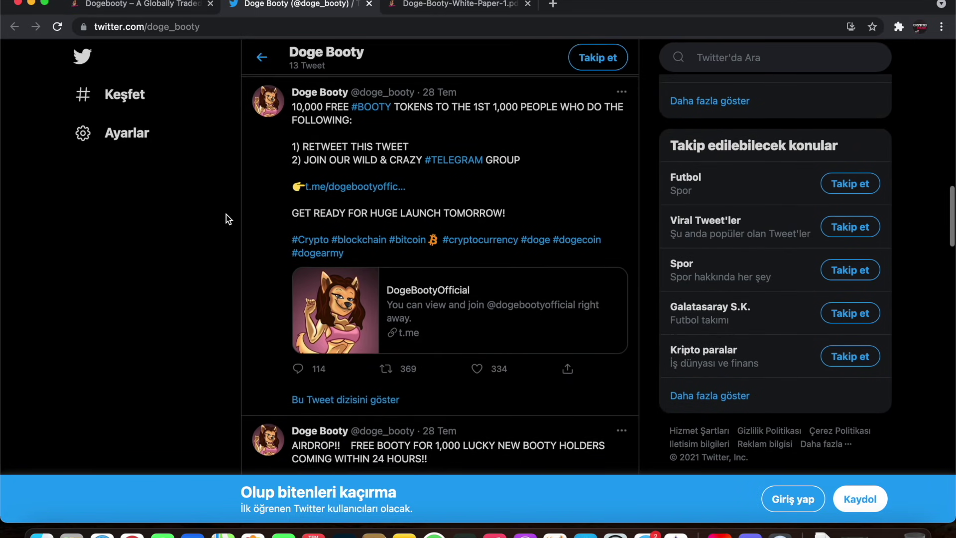
scroll(227, 215, "down", 1)
scroll(226, 215, "down", 3)
scroll(226, 215, "down", 4)
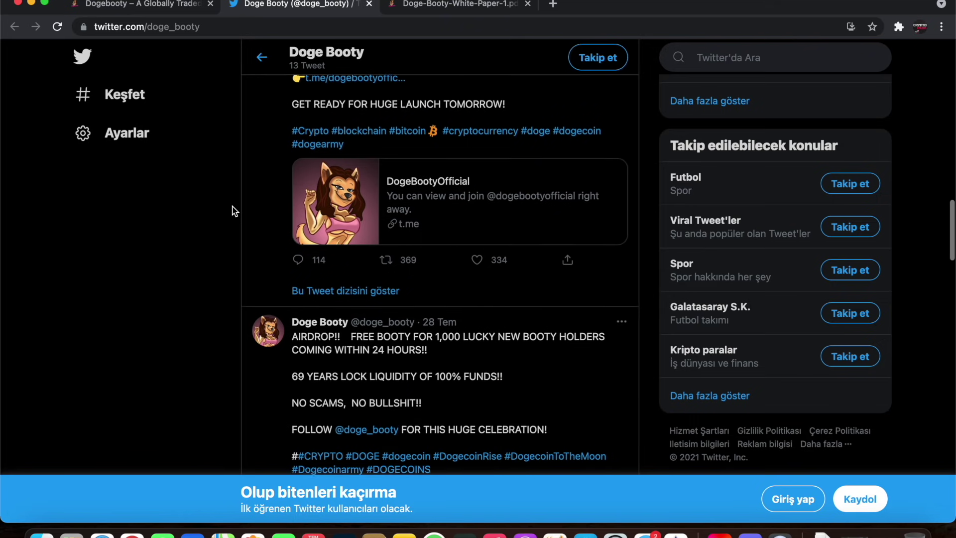
scroll(234, 203, "down", 5)
scroll(234, 203, "down", 2)
scroll(234, 203, "down", 5)
scroll(234, 204, "down", 2)
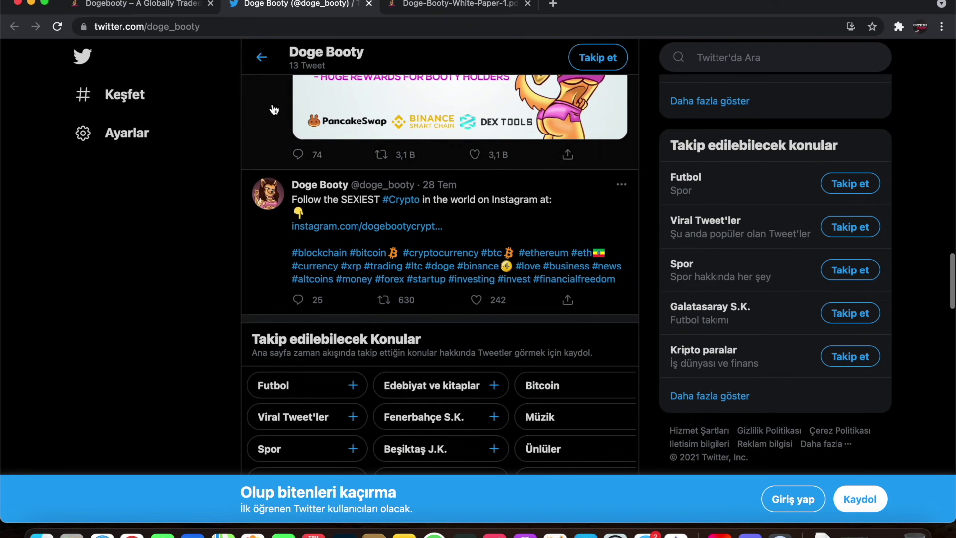
scroll(234, 204, "down", 5)
scroll(234, 204, "down", 3)
scroll(301, 149, "down", 5)
scroll(302, 150, "down", 5)
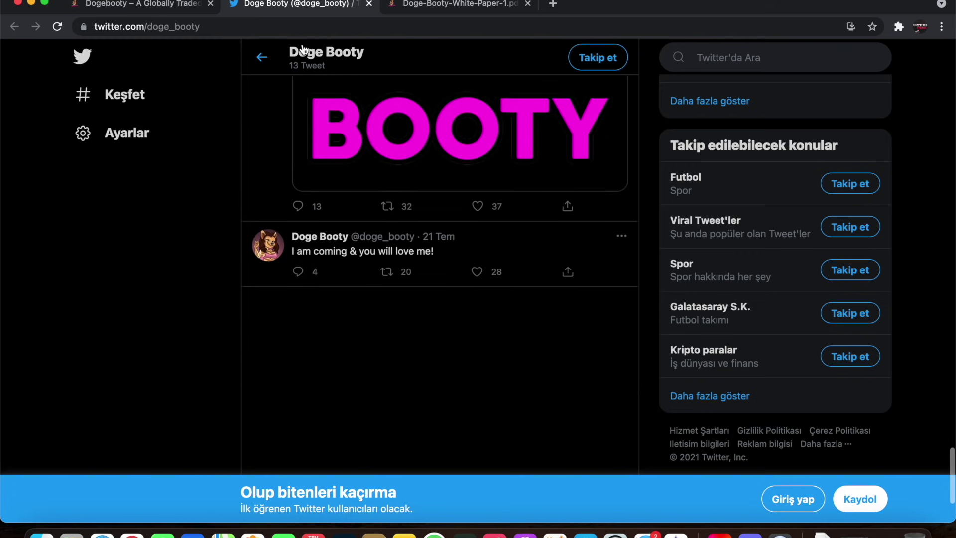
scroll(301, 149, "down", 3)
Close the Twitter profile, then close the 10-page white paper to return to dogebooty.io.
left_click(369, 4)
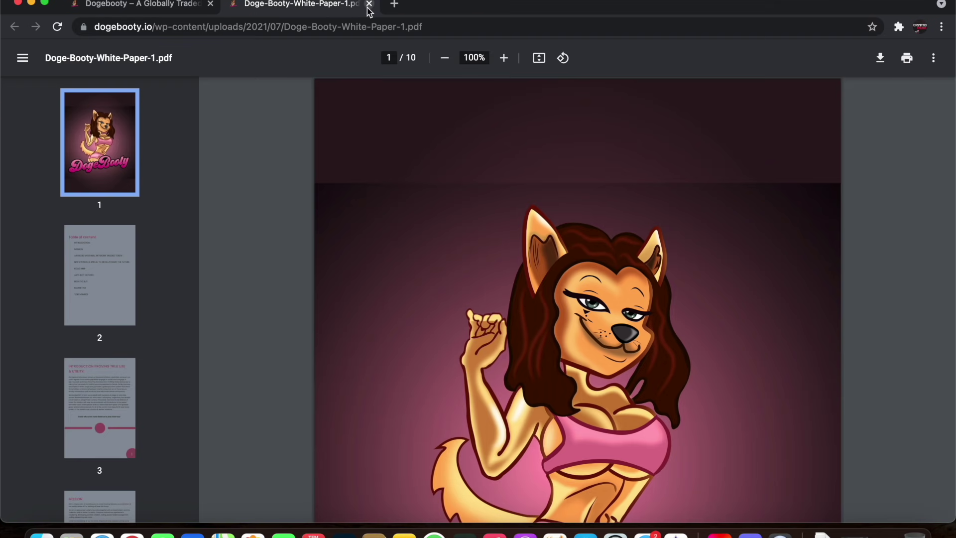
scroll(282, 218, "down", 4)
scroll(283, 219, "down", 5)
scroll(310, 180, "down", 5)
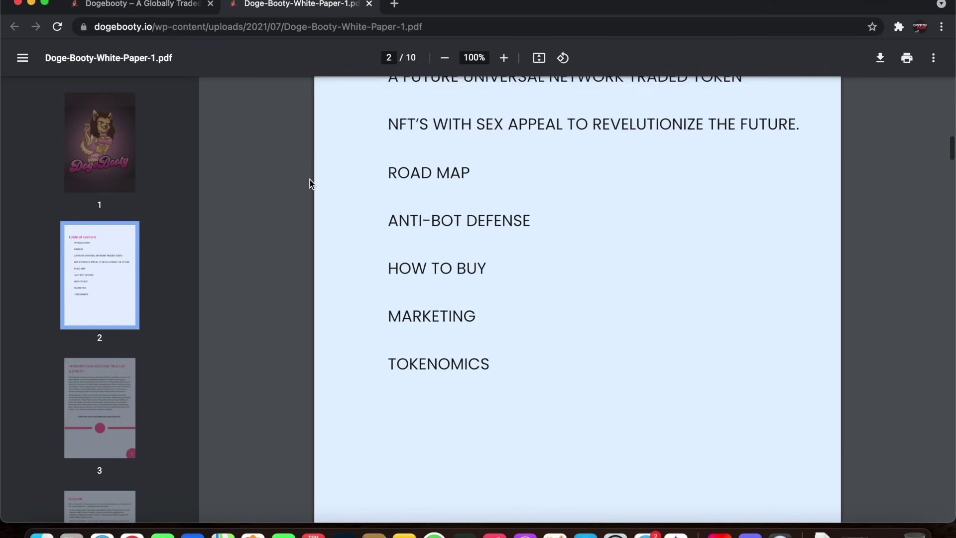
scroll(344, 134, "down", 2)
scroll(344, 134, "down", 5)
scroll(344, 134, "down", 6)
scroll(344, 134, "down", 6)
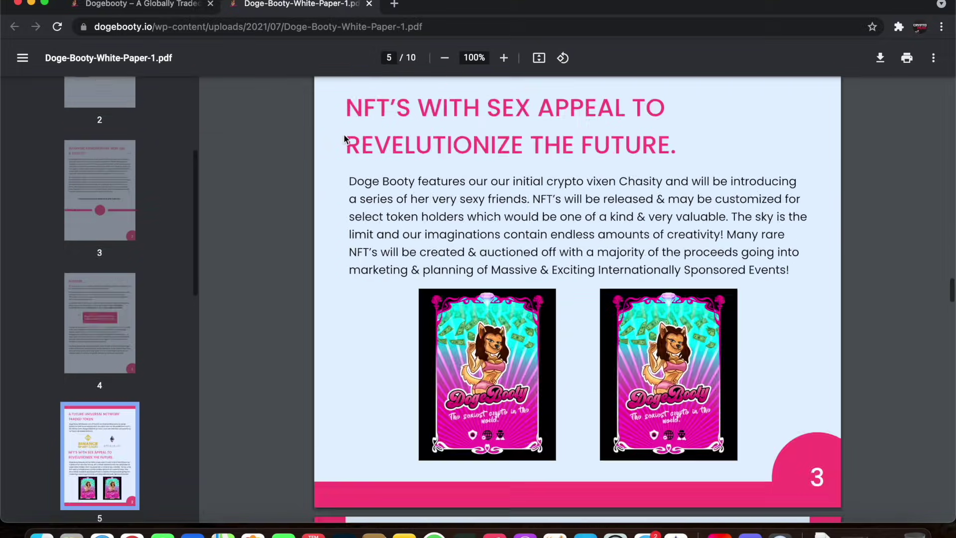
scroll(344, 134, "down", 6)
scroll(343, 134, "down", 6)
scroll(344, 139, "down", 5)
scroll(357, 116, "down", 6)
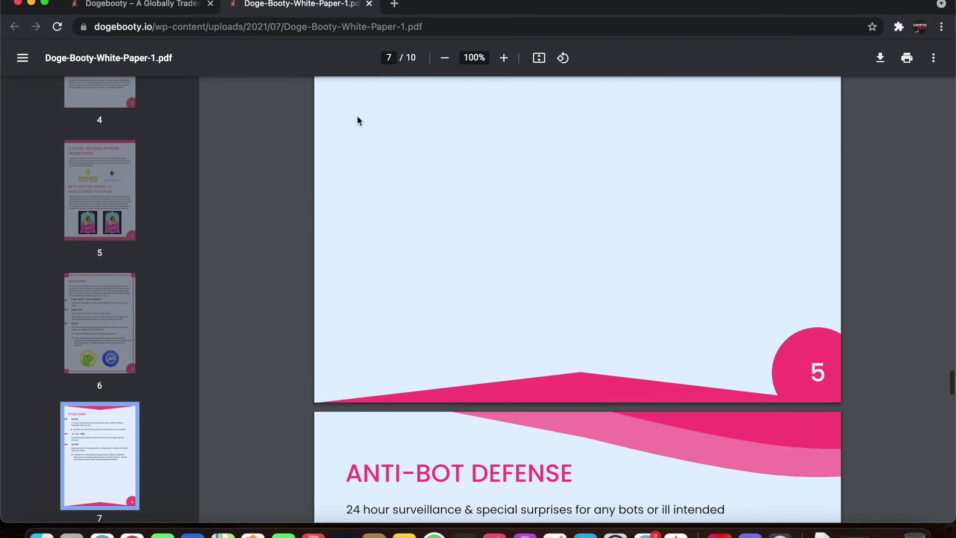
scroll(357, 116, "down", 4)
scroll(357, 116, "down", 4)
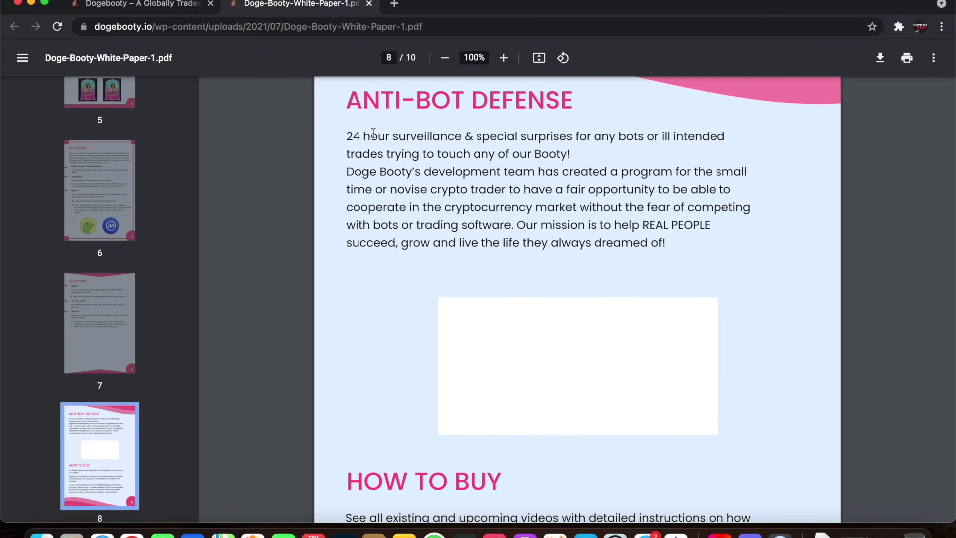
scroll(337, 237, "down", 5)
scroll(337, 238, "down", 8)
scroll(337, 237, "down", 8)
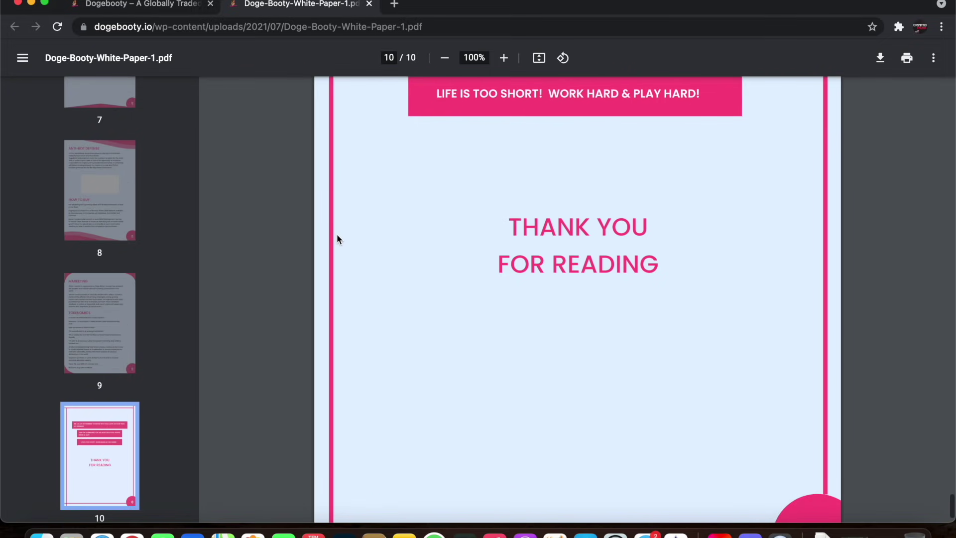
left_click(368, 4)
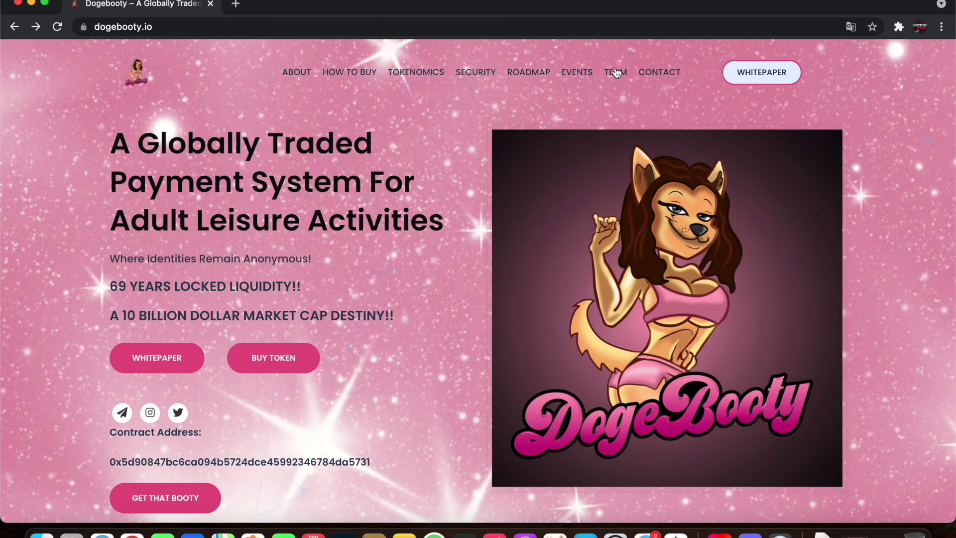
Translate the dogebooty.io homepage into Turkish.
left_click(850, 28)
left_click(794, 51)
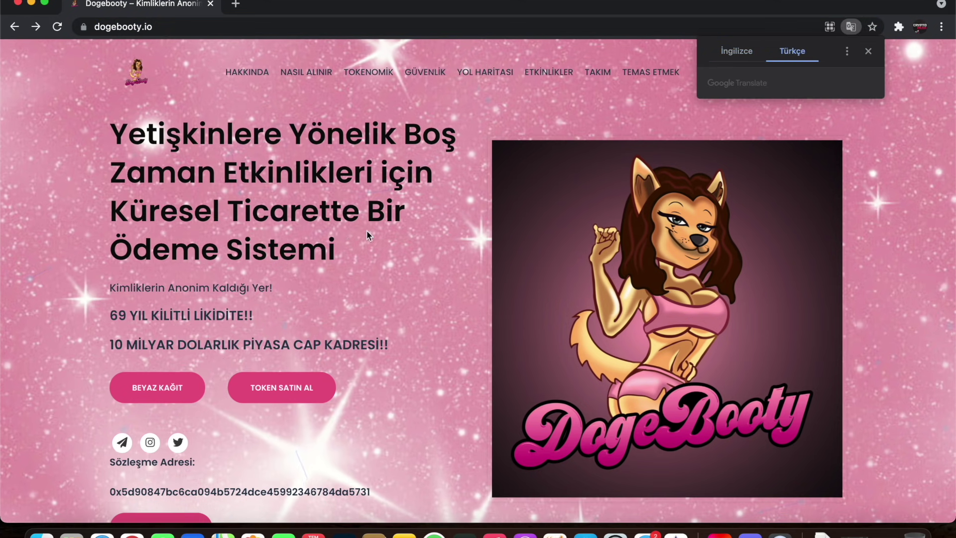
key("ctrl+a")
Select and deselect words in the Turkish headline and slogan while reading.
left_click(277, 188)
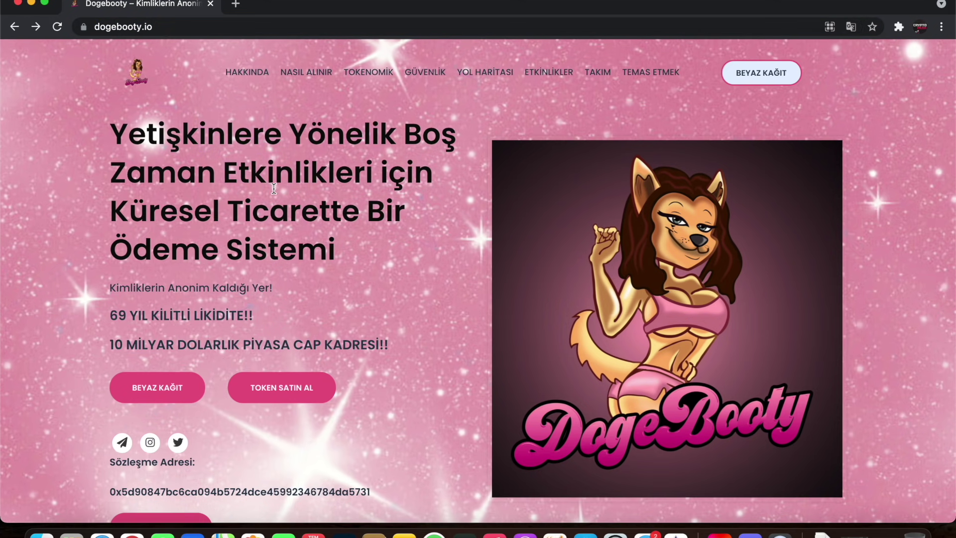
double_click(321, 164)
left_click(124, 215)
double_click(124, 216)
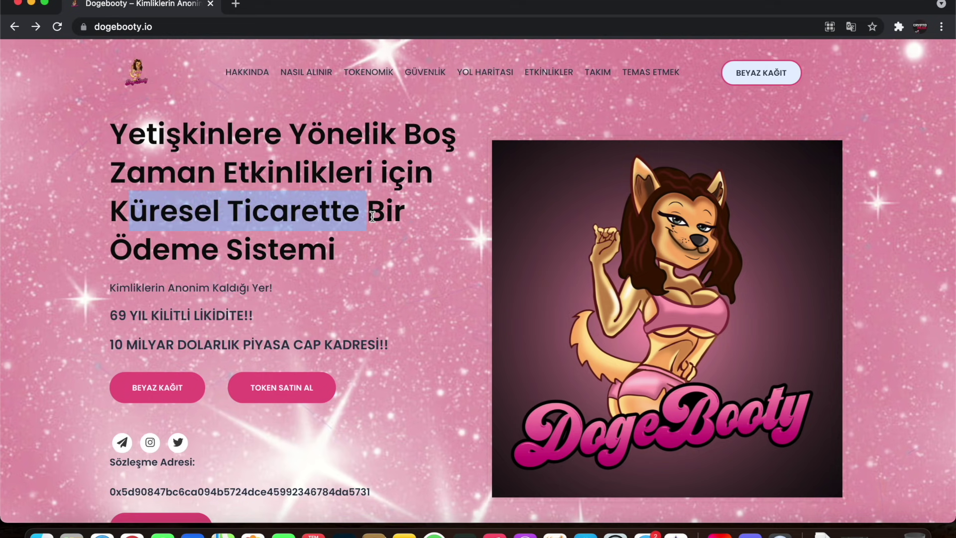
left_click(299, 235)
scroll(306, 238, "down", 2)
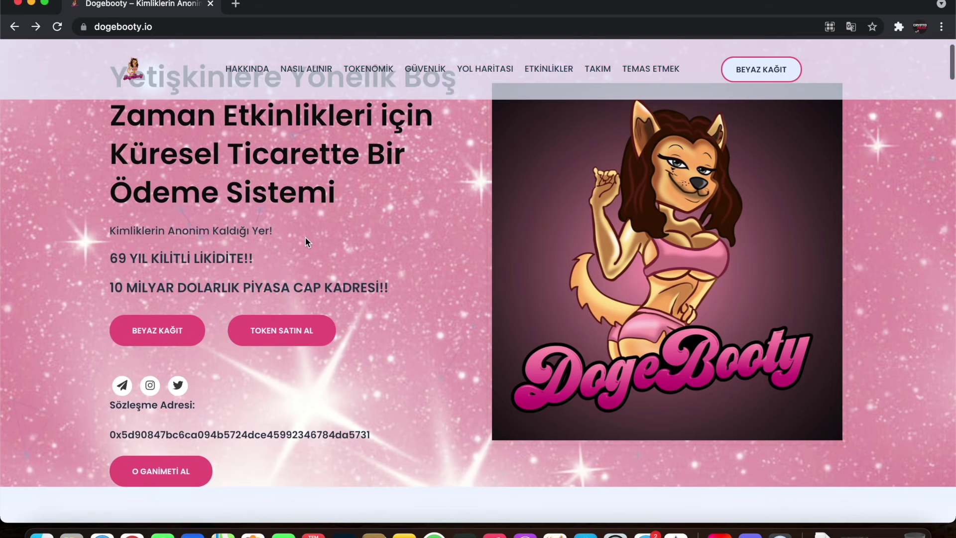
left_click_drag(82, 266, 272, 257)
left_click(160, 278)
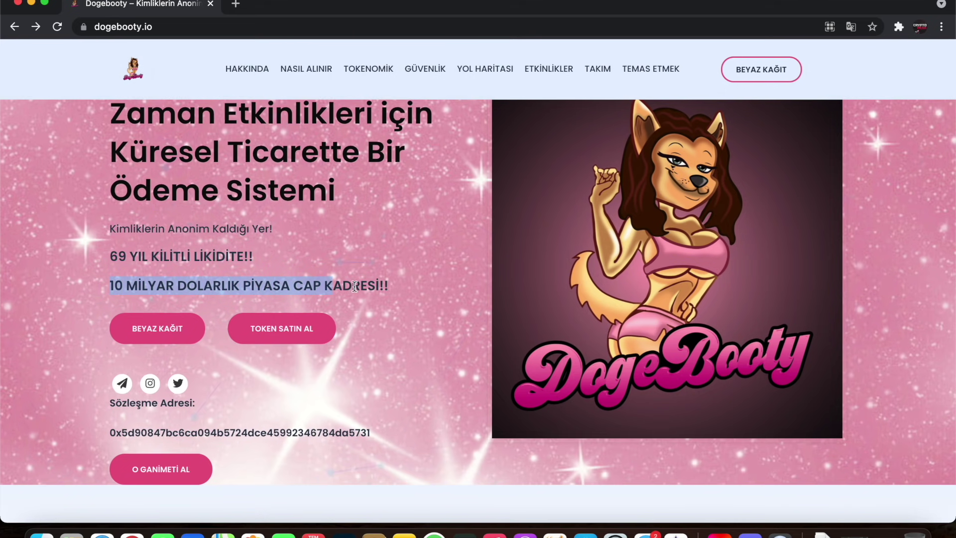
scroll(386, 305, "down", 1)
scroll(385, 305, "down", 2)
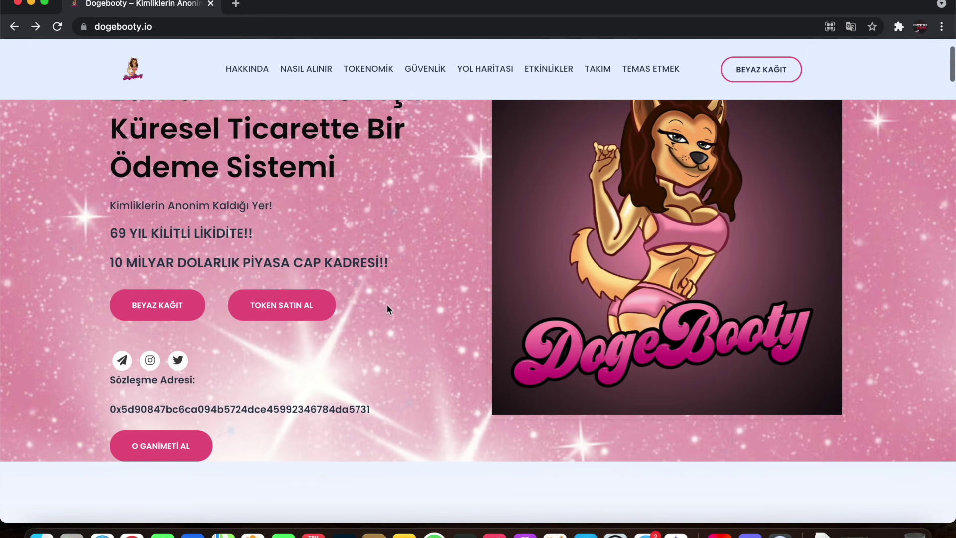
scroll(386, 304, "down", 5)
scroll(339, 294, "up", 1)
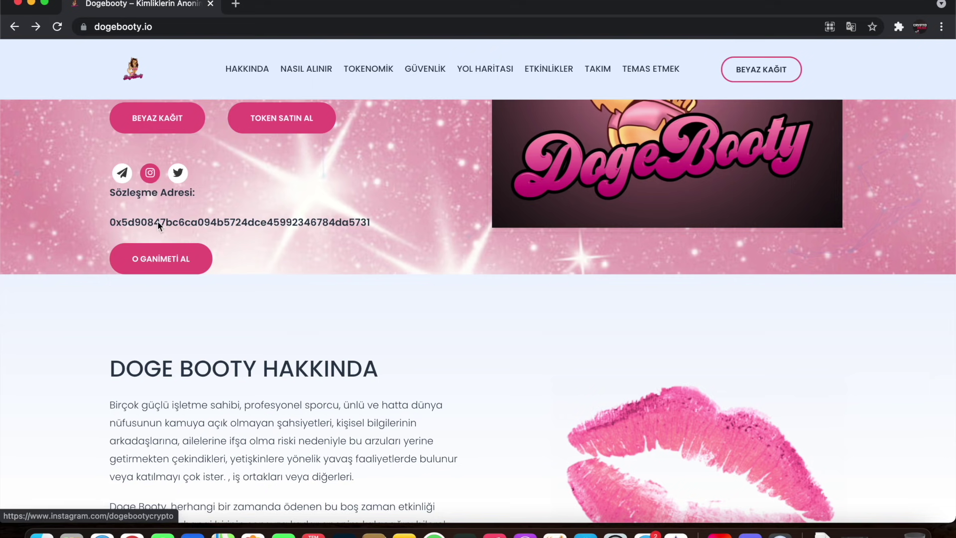
scroll(201, 319, "down", 1)
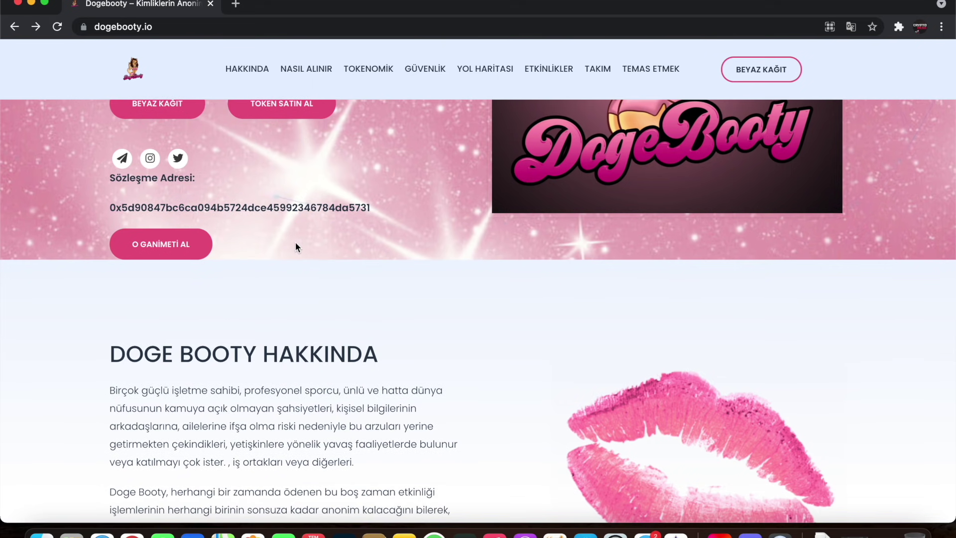
scroll(296, 242, "down", 3)
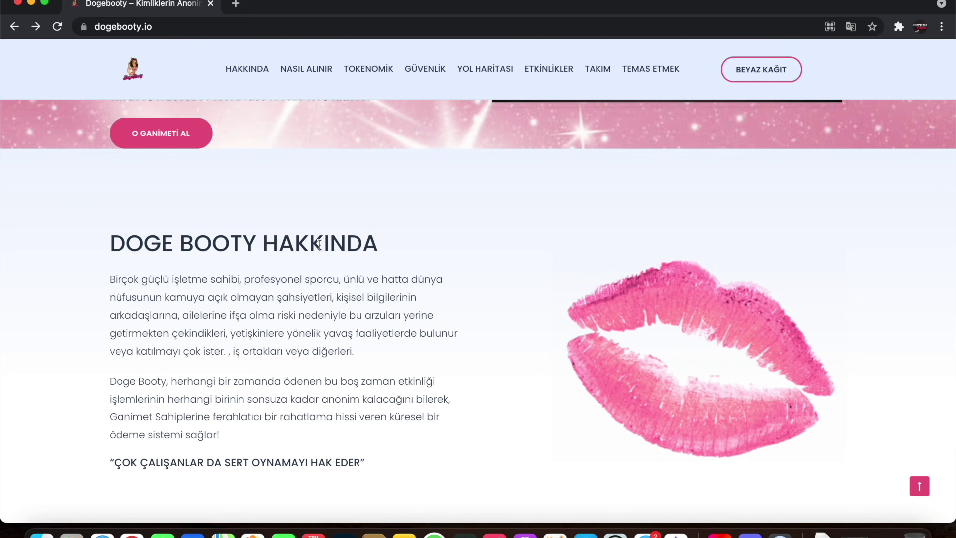
scroll(319, 245, "down", 2)
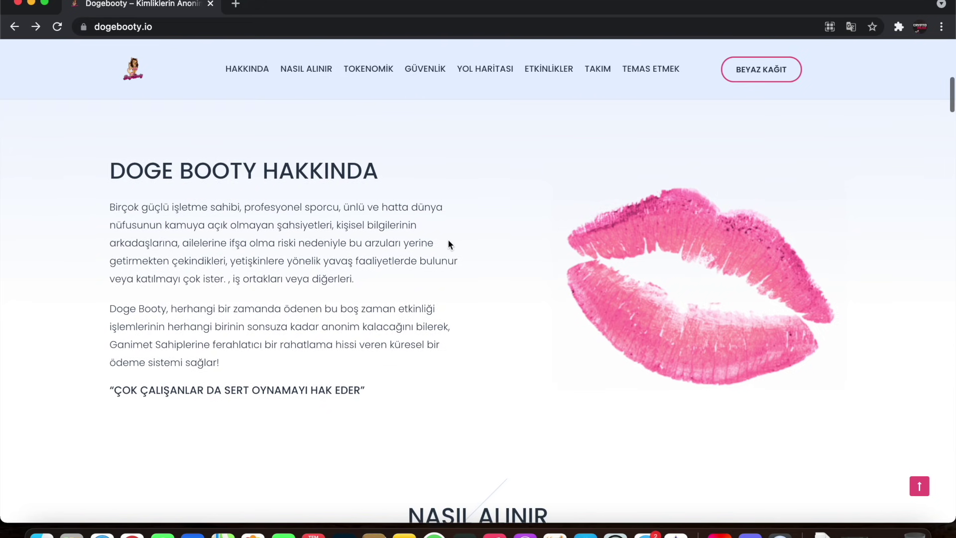
scroll(456, 243, "down", 1)
scroll(493, 229, "down", 1)
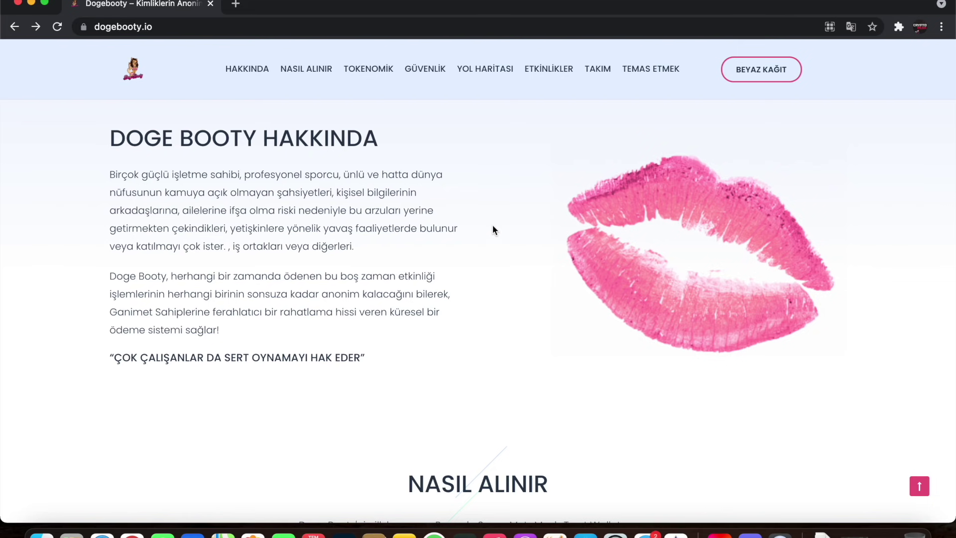
scroll(492, 225, "down", 3)
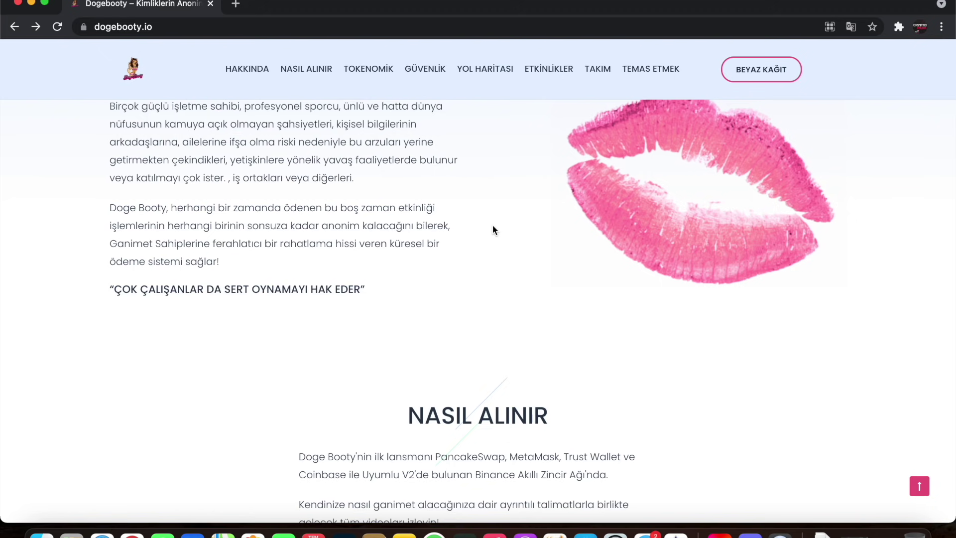
scroll(492, 225, "down", 1)
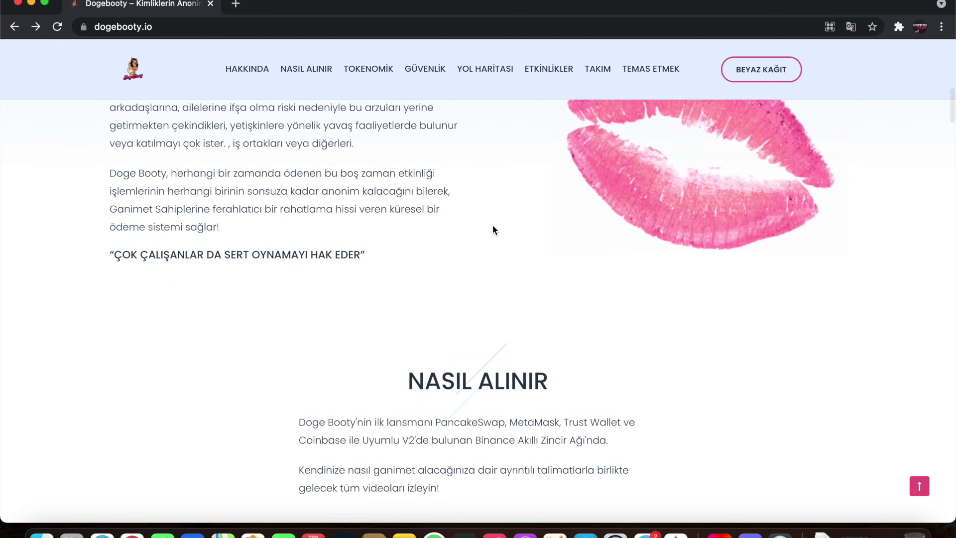
scroll(492, 230, "down", 4)
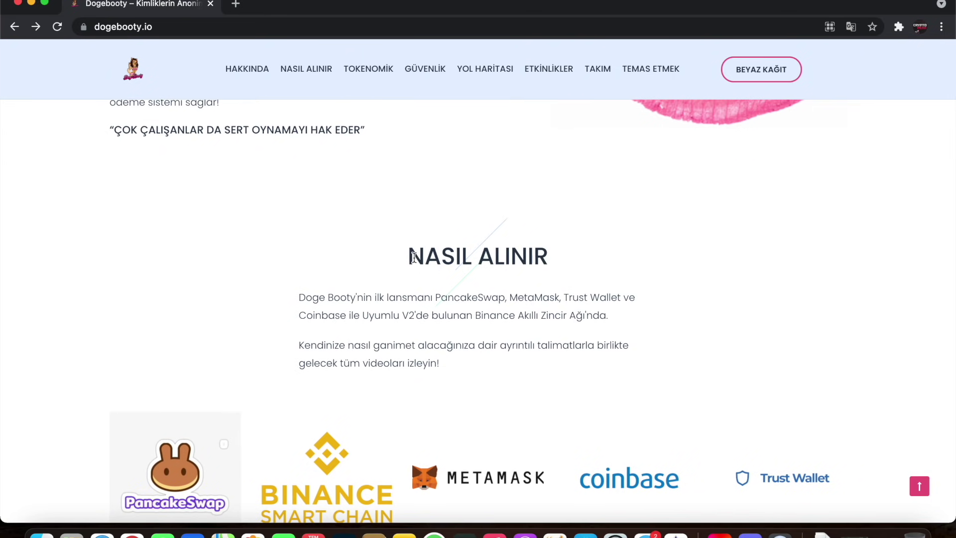
scroll(447, 218, "down", 1)
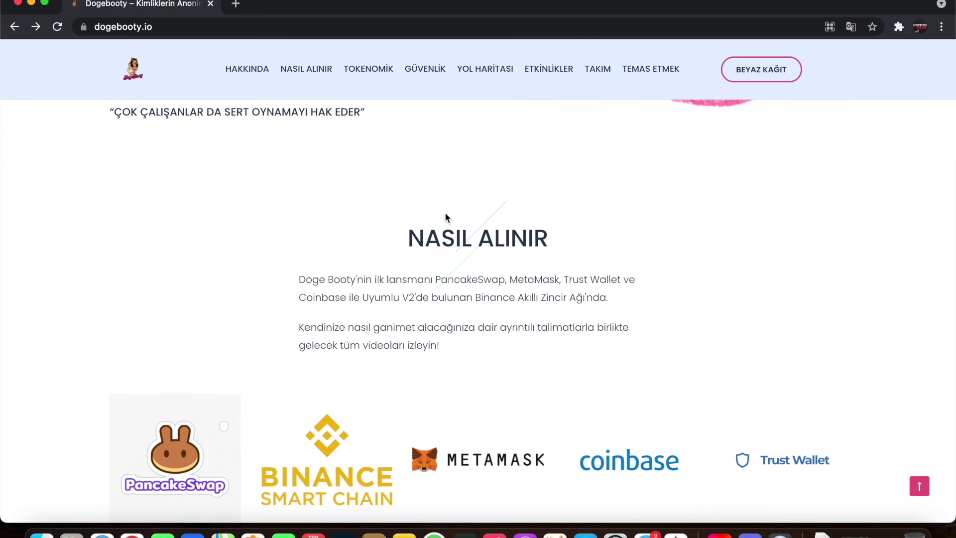
scroll(447, 217, "down", 1)
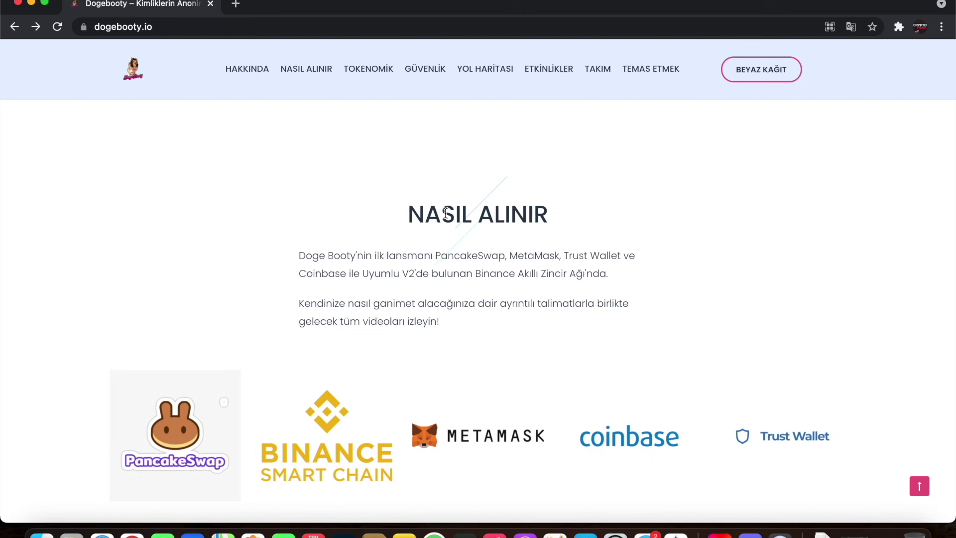
scroll(446, 217, "down", 4)
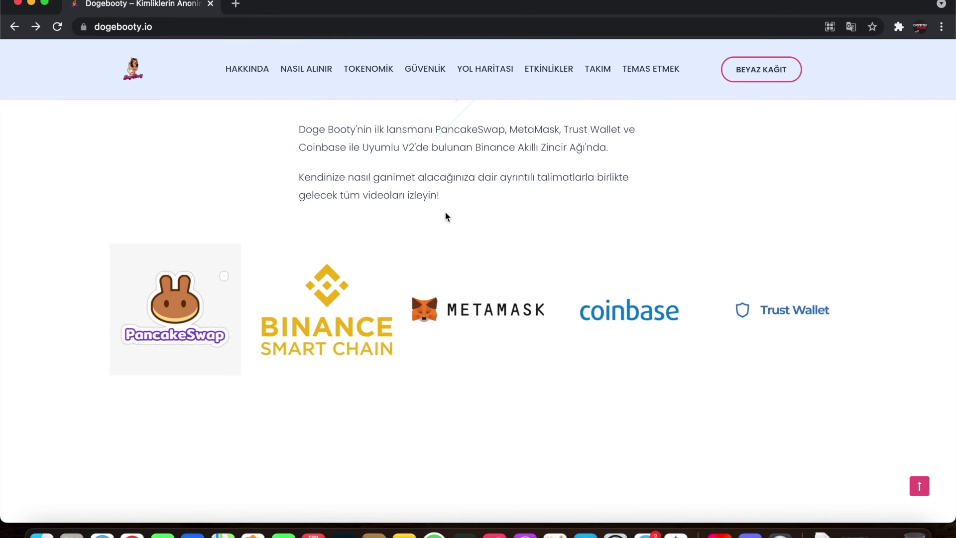
scroll(445, 217, "down", 1)
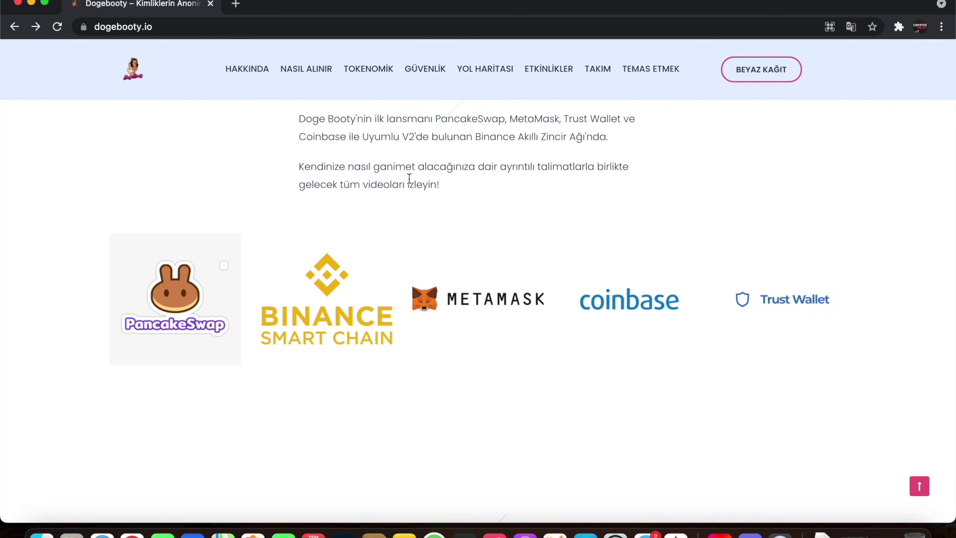
Highlight the video instructions sentence, then clear highlights on the ÖZELLİKLERİ and TOKENOMİK headings.
left_click_drag(300, 184, 359, 184)
left_click(389, 184)
scroll(429, 196, "down", 1)
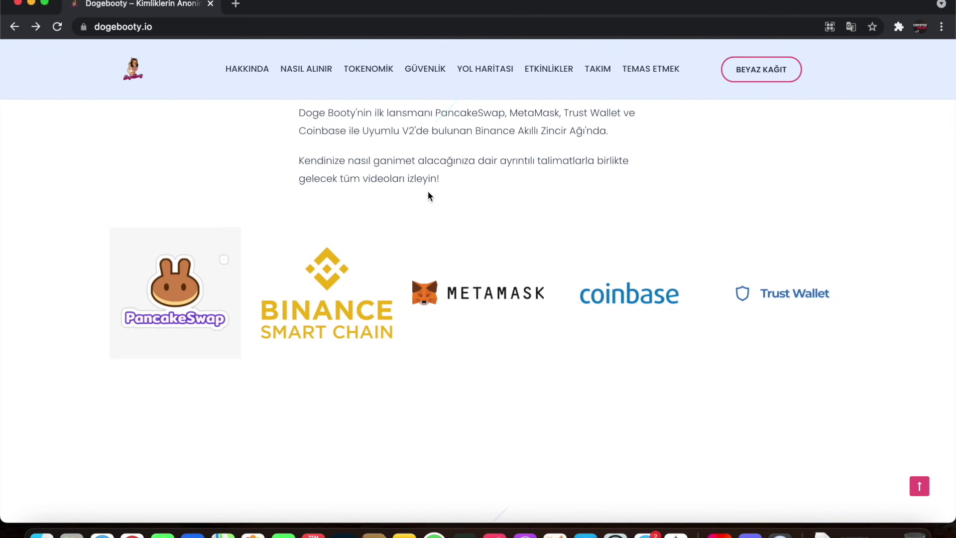
scroll(429, 197, "down", 1)
left_click_drag(175, 269, 219, 278)
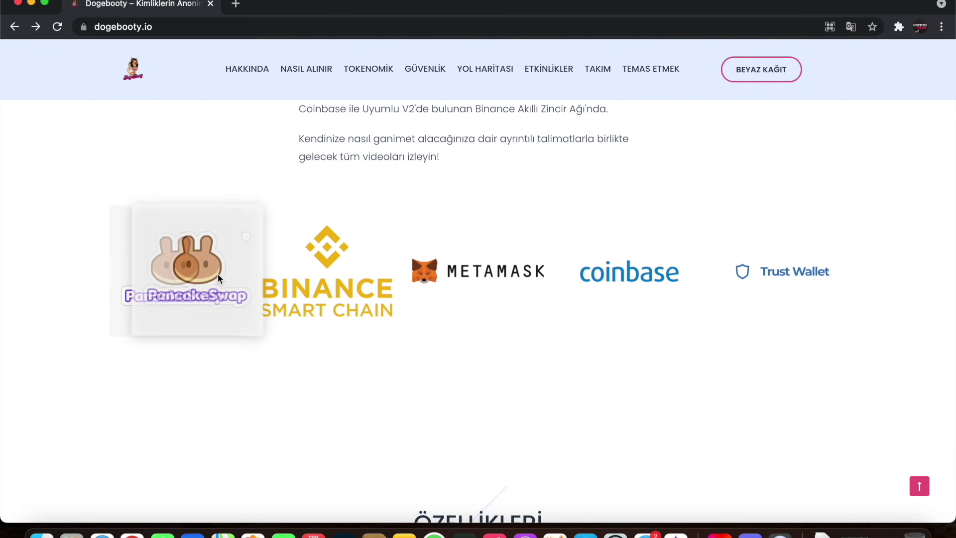
scroll(860, 238, "down", 3)
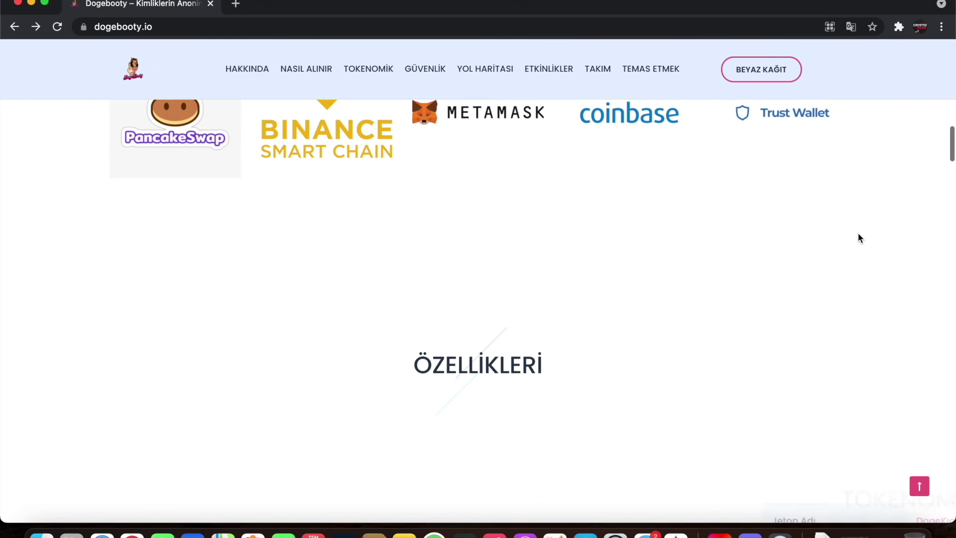
scroll(590, 166, "up", 1)
scroll(589, 167, "down", 4)
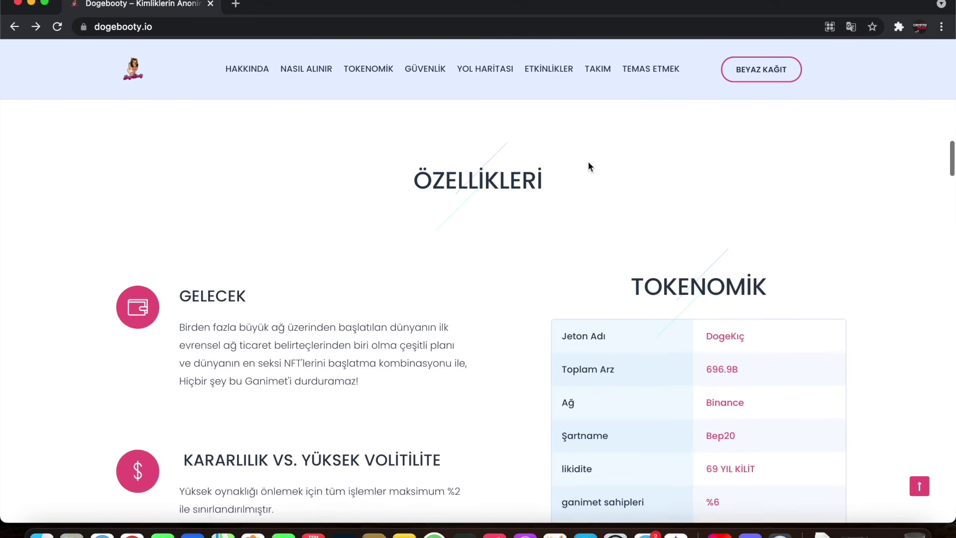
scroll(588, 162, "down", 1)
left_click_drag(588, 162, 448, 161)
left_click(553, 194)
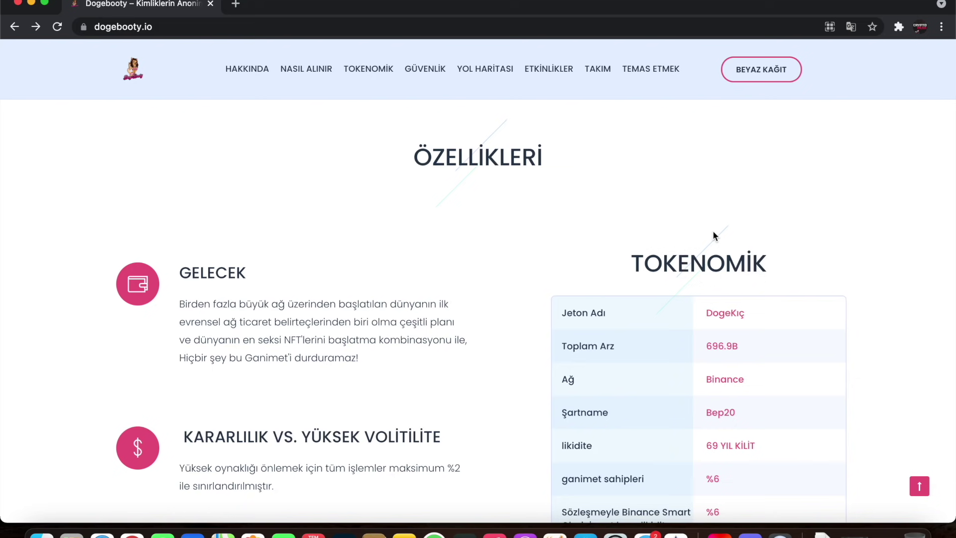
left_click_drag(712, 236, 819, 271)
scroll(818, 270, "down", 3)
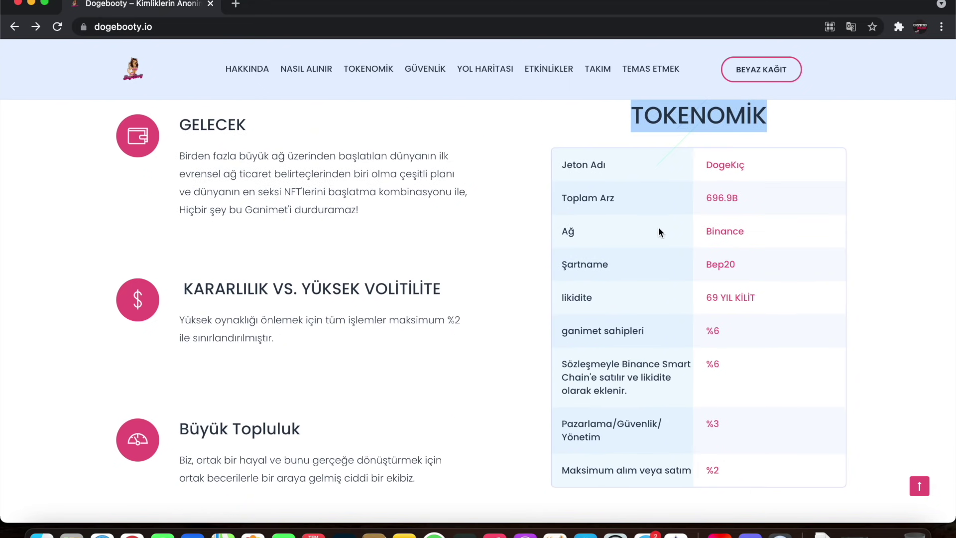
left_click(658, 232)
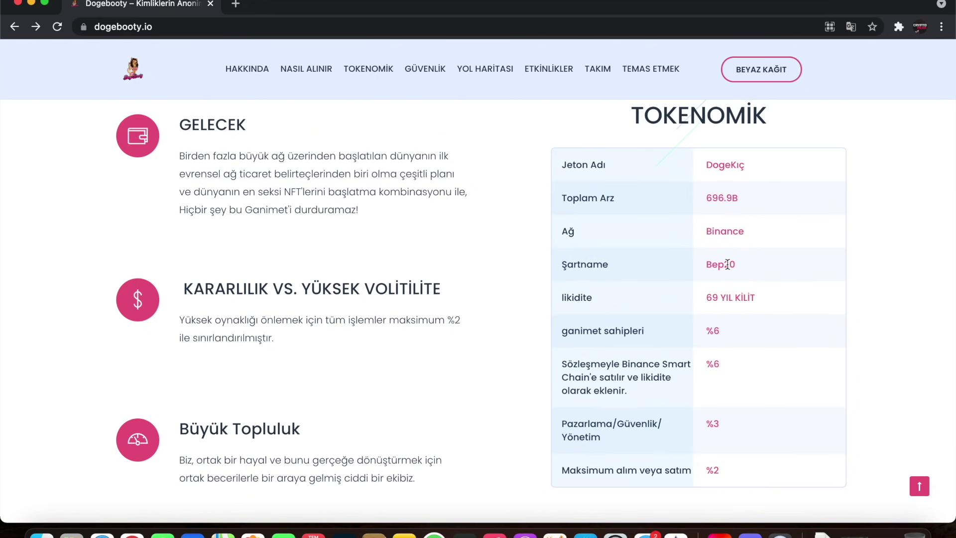
Highlight the Tokenomik values: 69 YIL KİLİT, holders' percentage, 6% liquidity, 2% max buy/sell.
left_click_drag(720, 297, 726, 298)
triple_click(723, 298)
left_click_drag(710, 331, 721, 337)
left_click(721, 338)
double_click(712, 363)
left_click(751, 365)
scroll(742, 406, "down", 1)
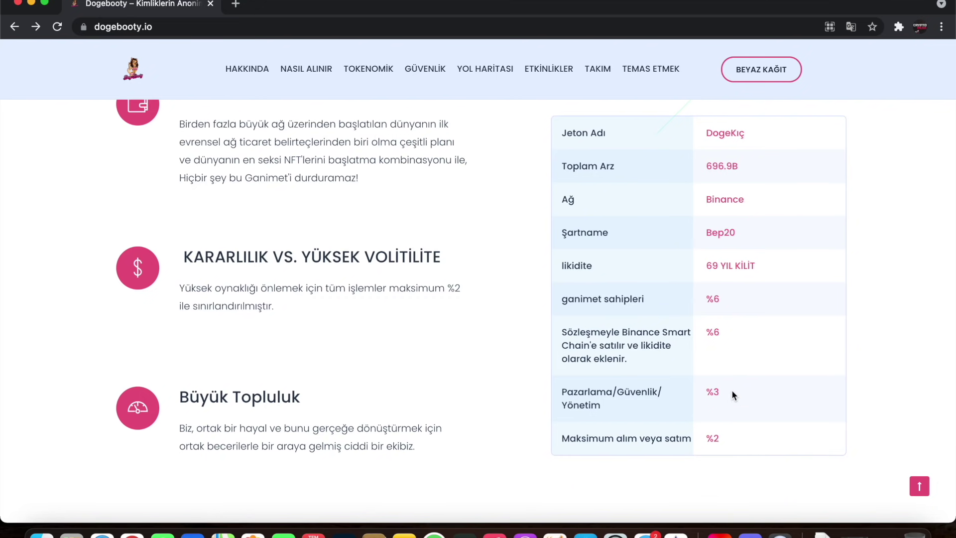
double_click(716, 439)
scroll(731, 441, "up", 3)
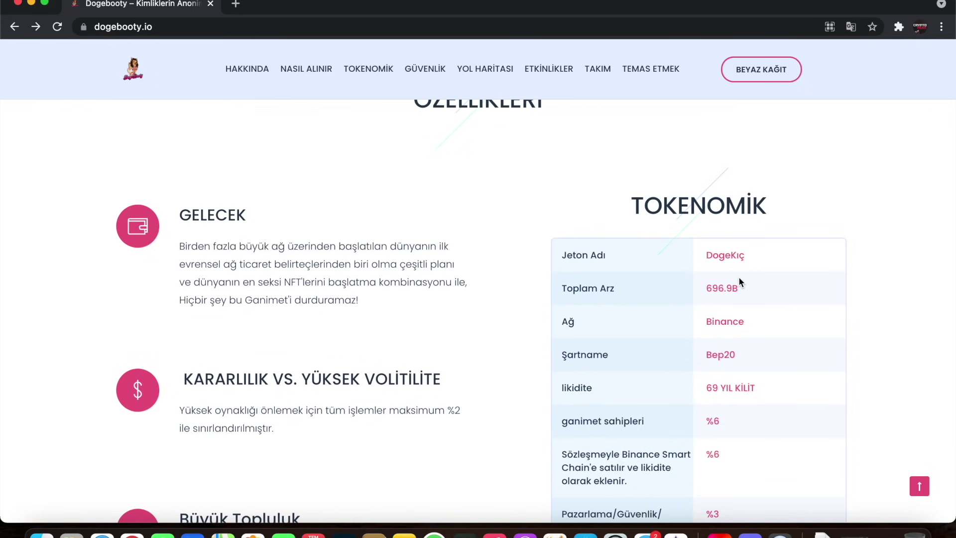
scroll(739, 277, "down", 3)
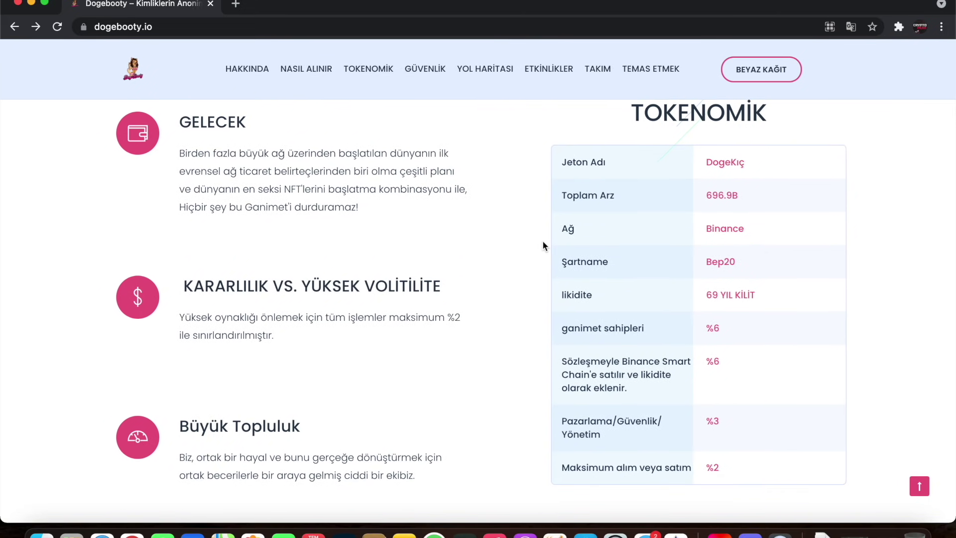
scroll(366, 227, "up", 1)
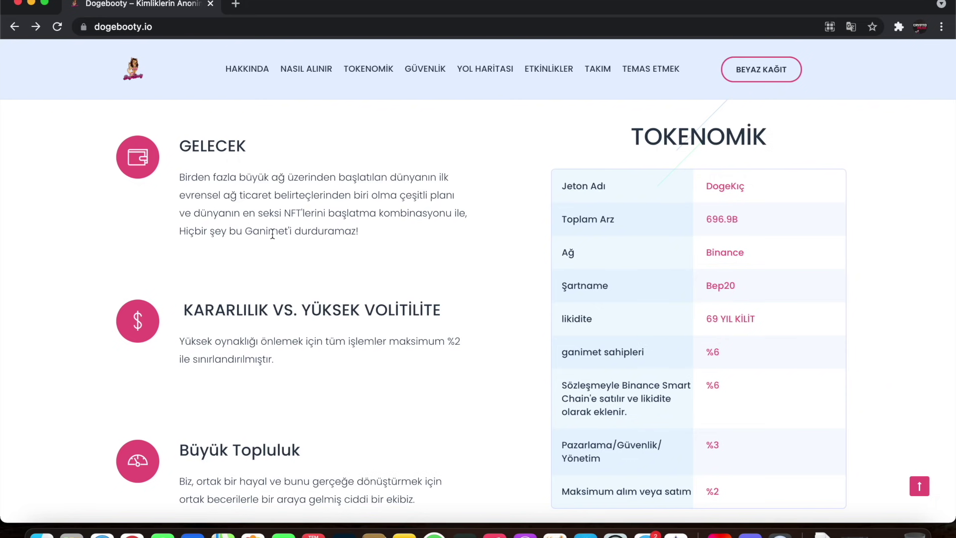
scroll(353, 240, "down", 3)
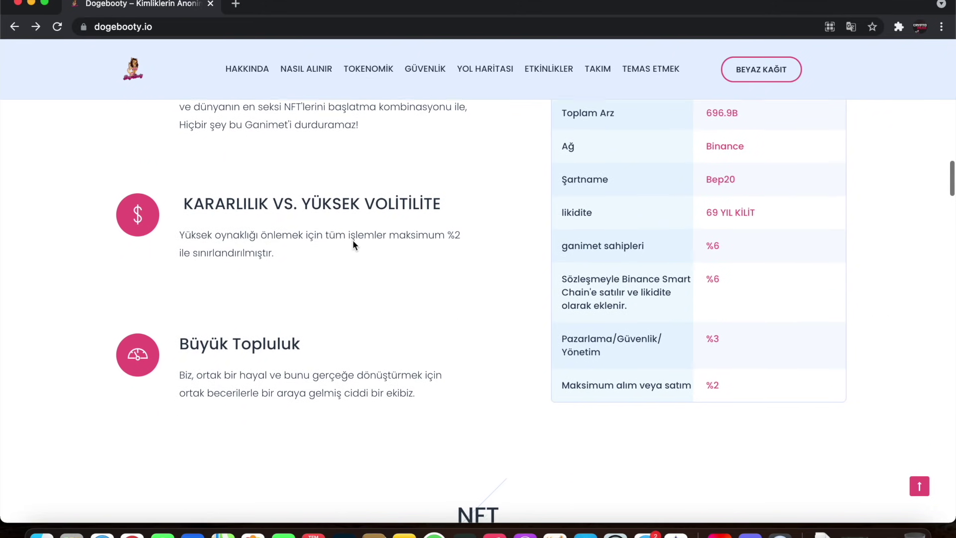
scroll(353, 240, "down", 1)
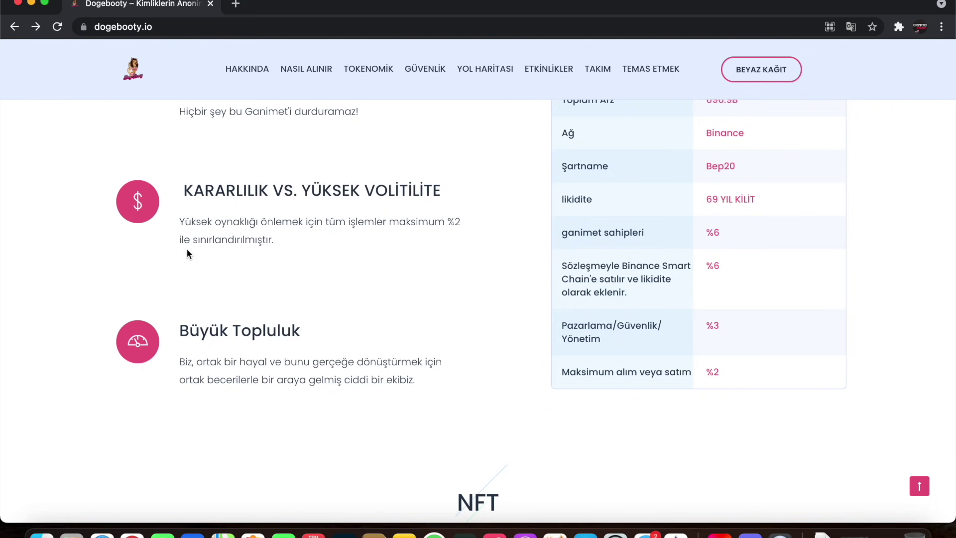
scroll(301, 167, "down", 2)
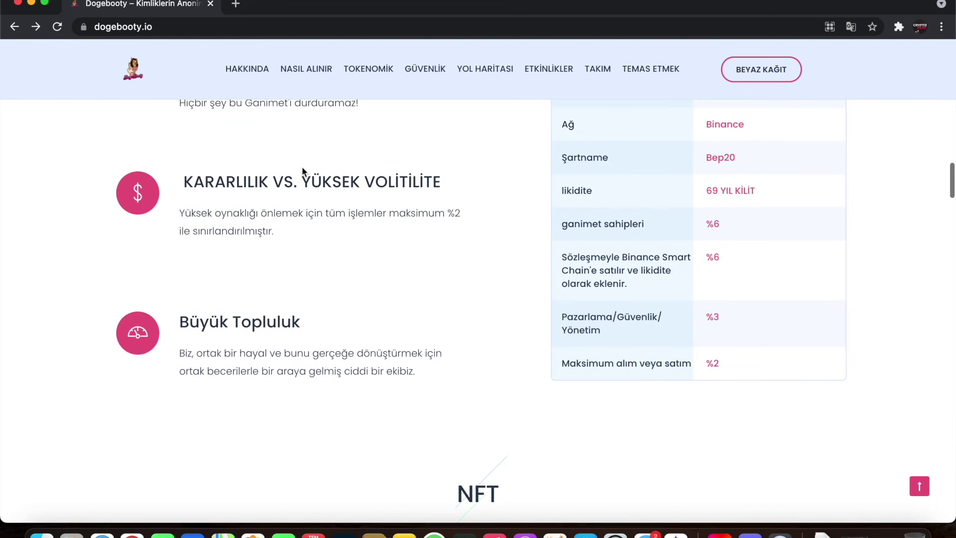
scroll(302, 167, "down", 2)
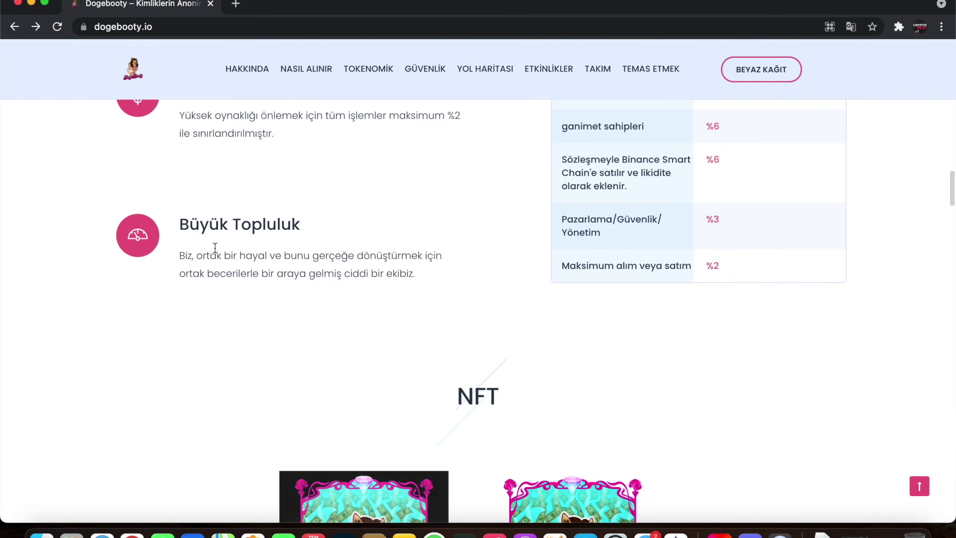
Highlight part of the Büyük Topluluk paragraph, then clear the highlight.
left_click_drag(180, 255, 351, 255)
left_click(359, 258)
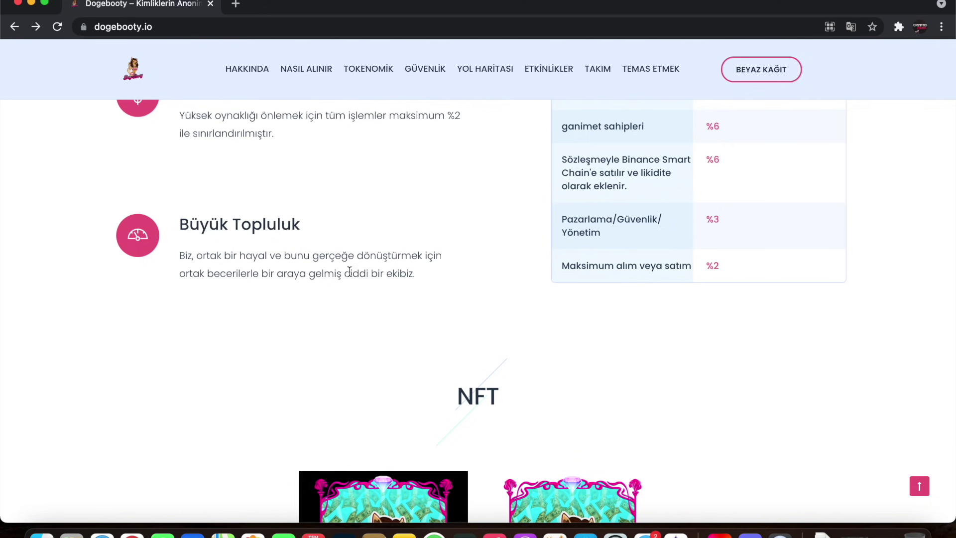
scroll(420, 273, "down", 1)
scroll(419, 272, "down", 2)
scroll(421, 273, "down", 5)
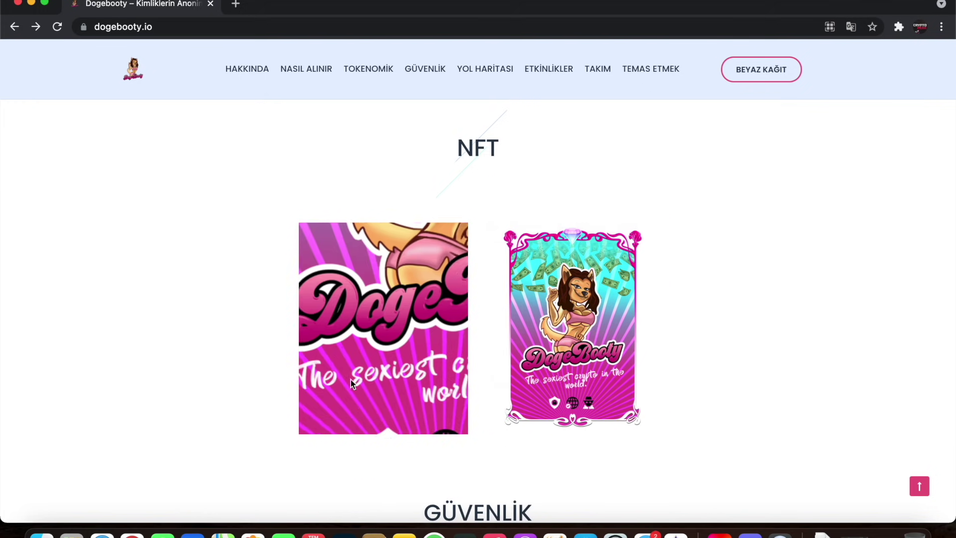
scroll(810, 287, "down", 2)
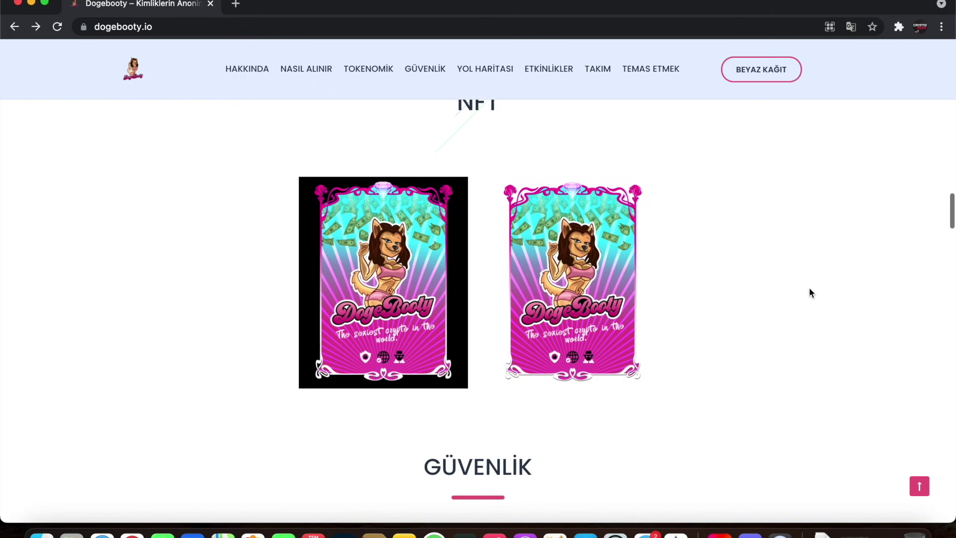
scroll(809, 288, "down", 5)
scroll(819, 275, "down", 2)
scroll(838, 251, "down", 5)
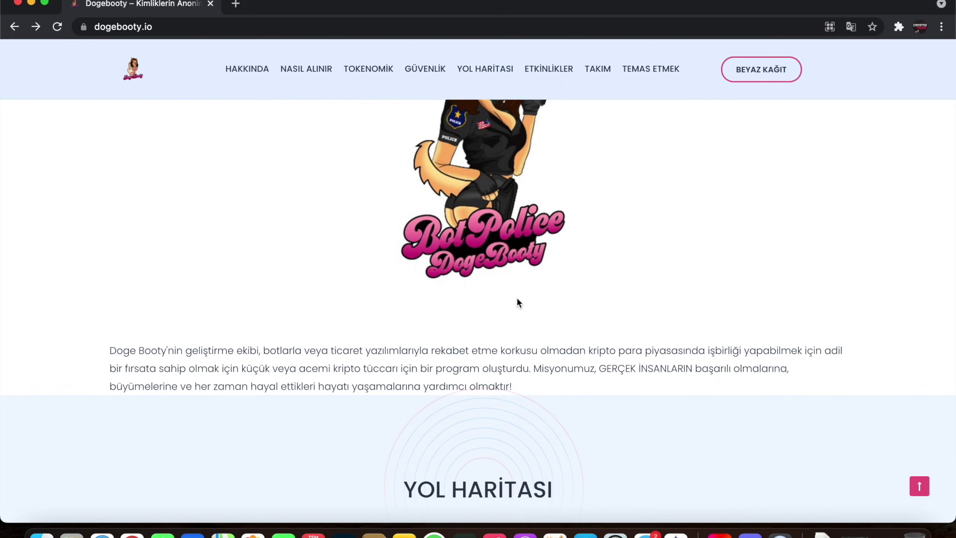
scroll(516, 297, "down", 5)
scroll(516, 297, "down", 5)
scroll(516, 297, "down", 5)
scroll(517, 296, "up", 5)
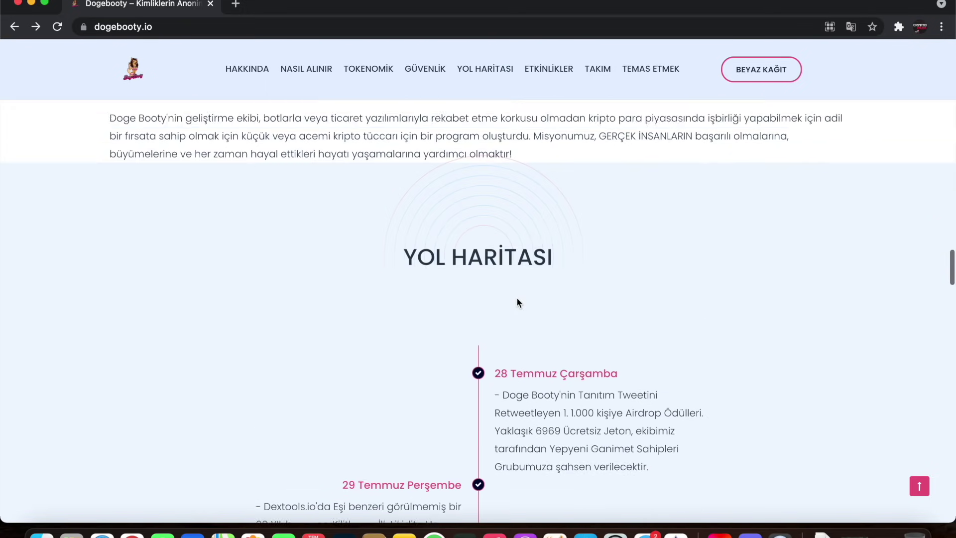
scroll(516, 296, "down", 8)
scroll(516, 297, "up", 4)
scroll(516, 297, "up", 4)
scroll(517, 296, "down", 5)
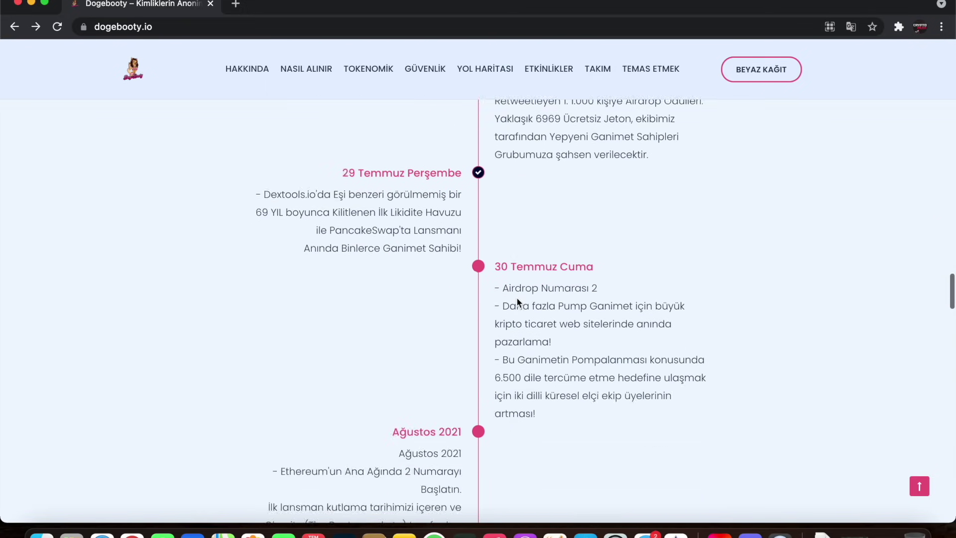
scroll(517, 296, "down", 8)
scroll(517, 297, "down", 6)
scroll(516, 296, "down", 4)
scroll(516, 296, "up", 8)
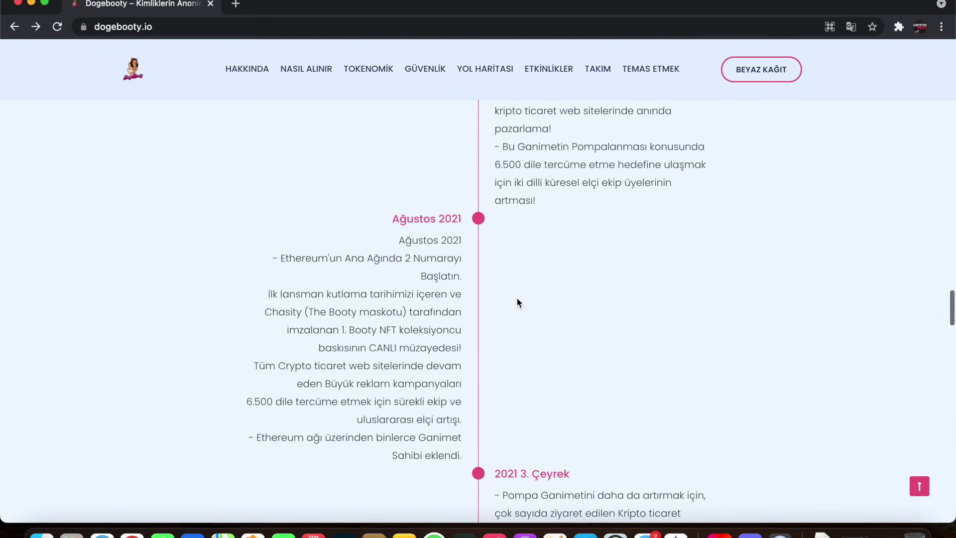
scroll(516, 296, "up", 6)
scroll(516, 297, "down", 2)
scroll(516, 297, "down", 1)
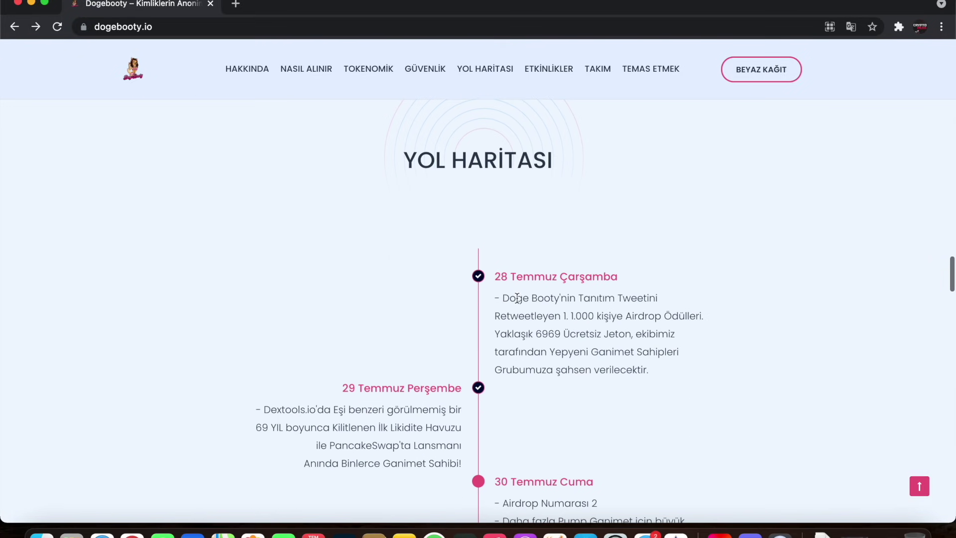
scroll(477, 306, "down", 1)
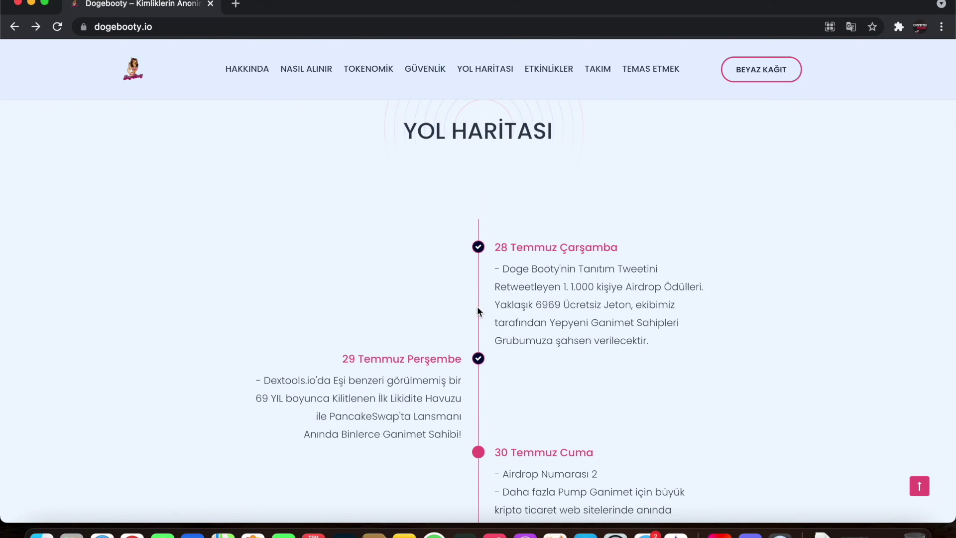
scroll(478, 311, "down", 2)
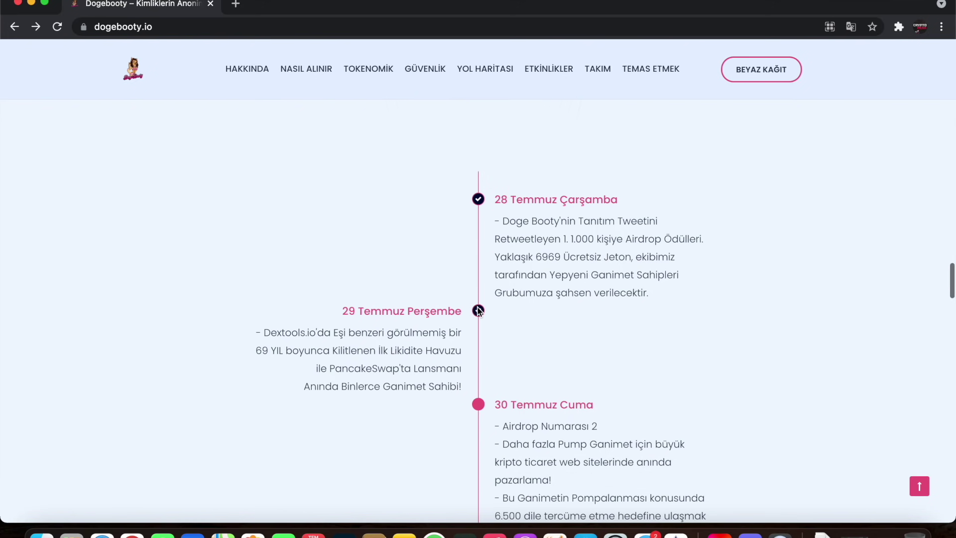
scroll(510, 317, "down", 1)
scroll(510, 316, "down", 1)
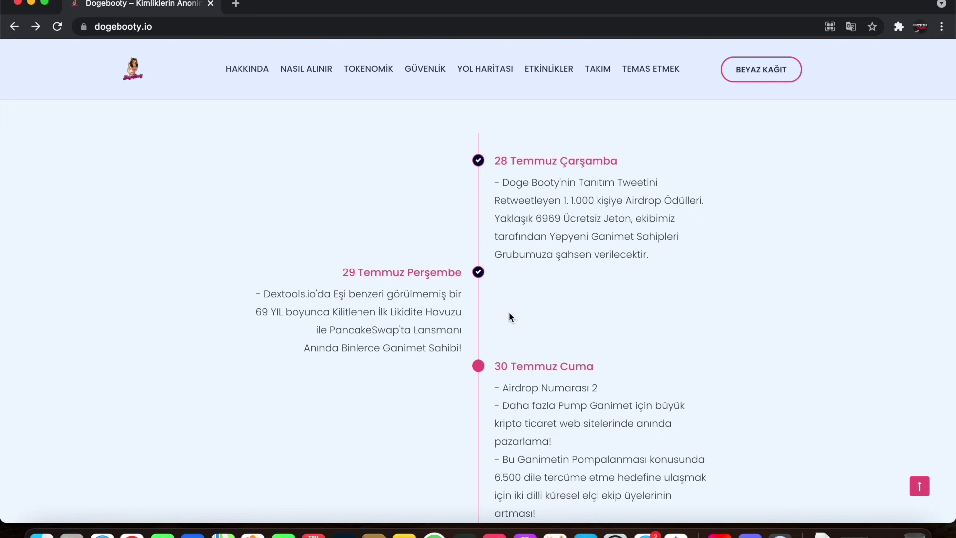
Highlight 'Eşi benzeri görülmemiş' and the opening of the 29 Temmuz roadmap entry.
left_click_drag(335, 293, 450, 285)
left_click(412, 262)
left_click_drag(258, 296, 422, 288)
left_click(376, 301)
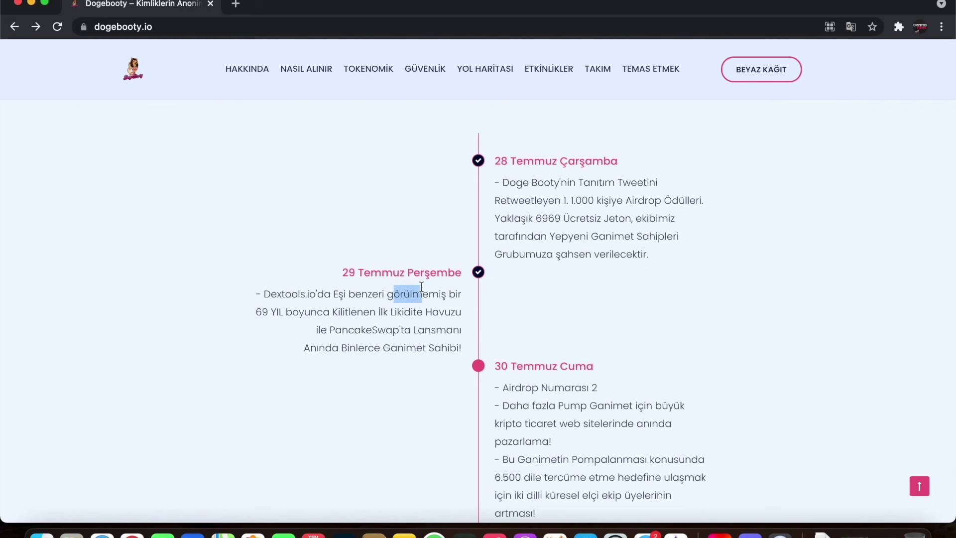
left_click(262, 309)
Highlight 'YIL boyunca Kilitlenen', 'ile PancakeSwap'ta Lansmanı' and the entry's last line.
left_click_drag(270, 312, 443, 312)
left_click(392, 314)
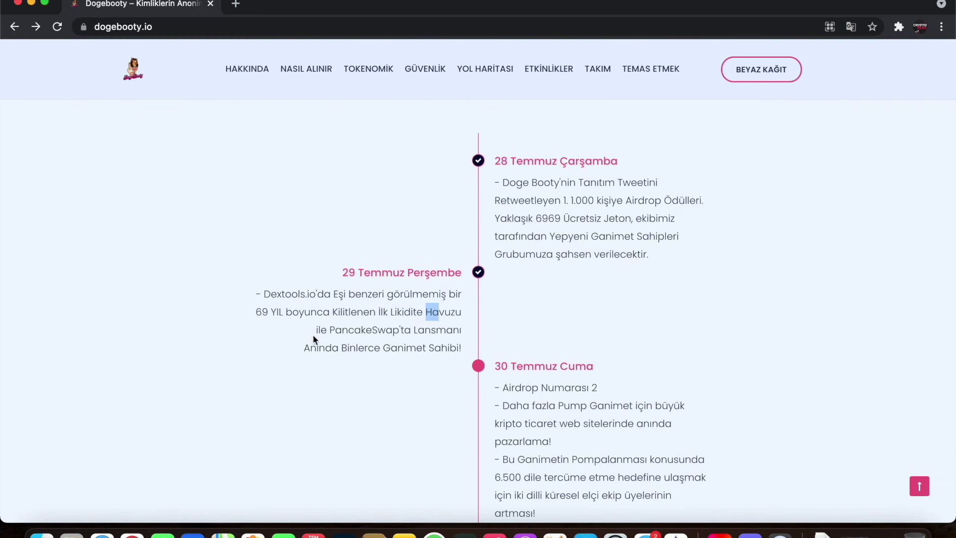
left_click_drag(313, 330, 461, 336)
left_click(494, 356)
left_click_drag(399, 349, 426, 350)
left_click(434, 351)
scroll(446, 350, "down", 3)
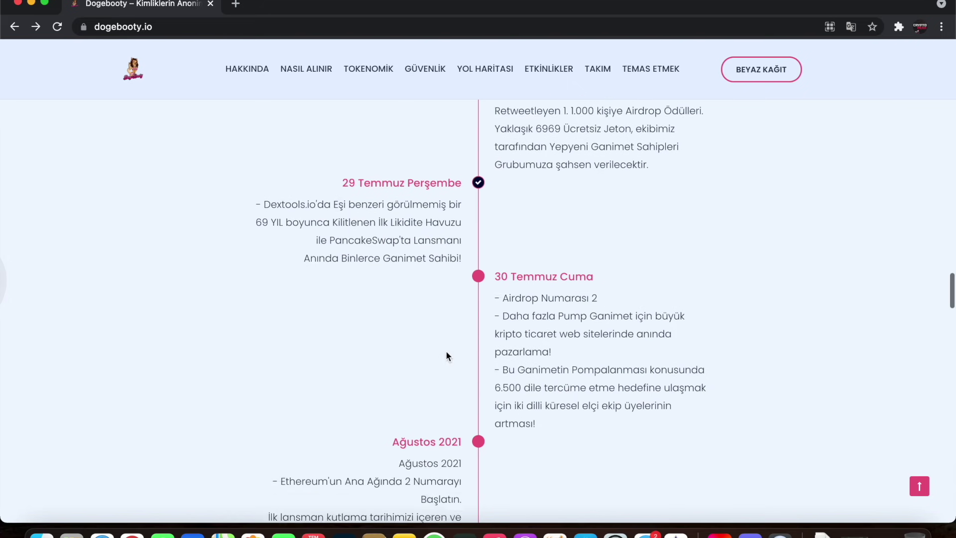
scroll(446, 352, "down", 2)
scroll(446, 352, "down", 15)
scroll(475, 304, "down", 8)
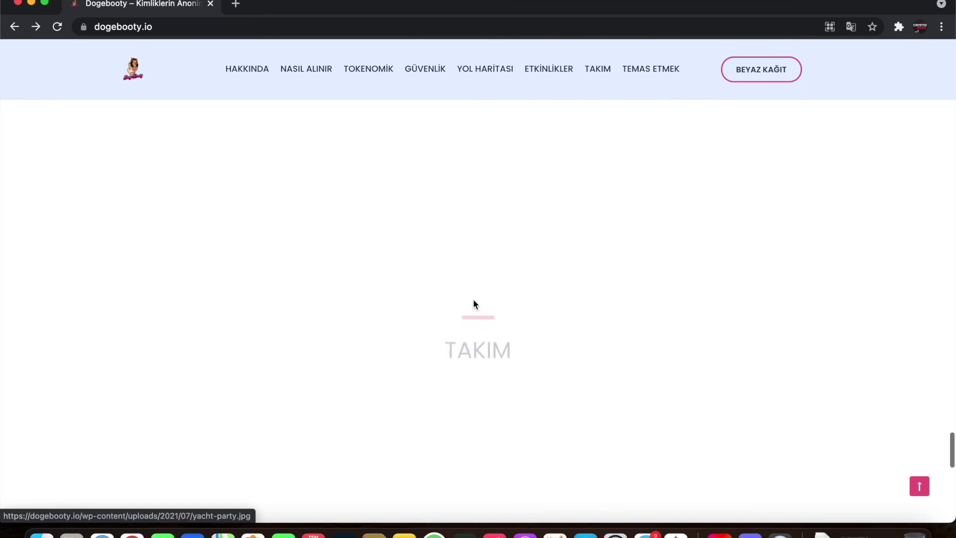
scroll(473, 299, "down", 3)
scroll(473, 299, "down", 2)
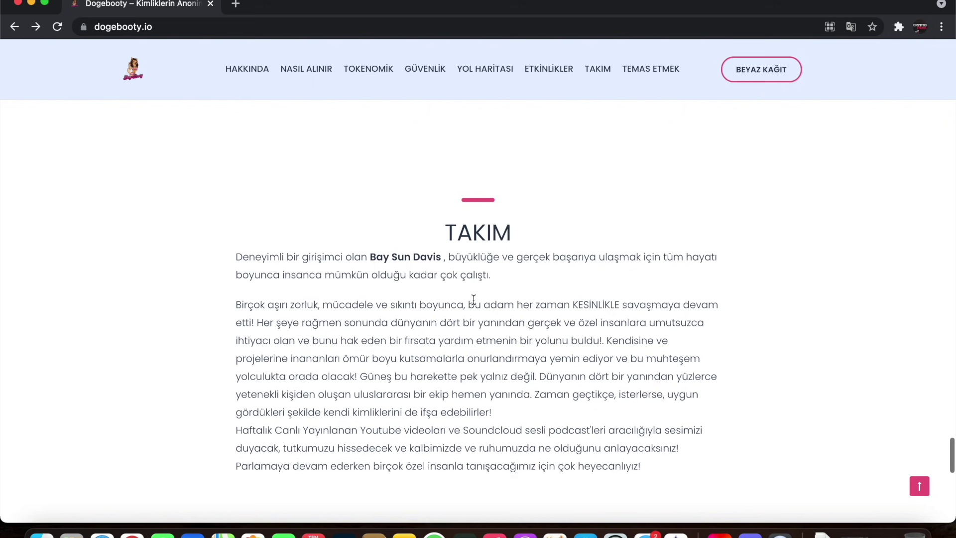
scroll(473, 300, "down", 1)
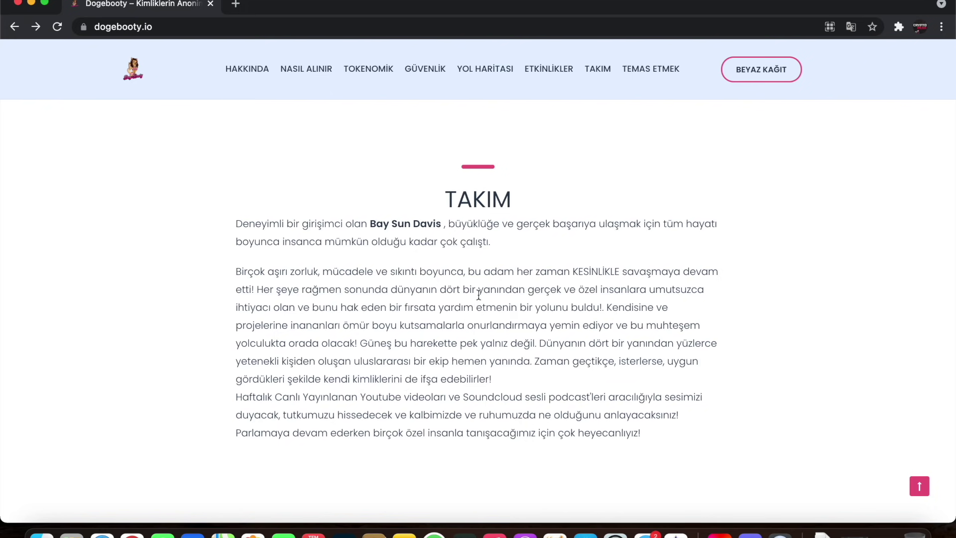
scroll(473, 301, "down", 1)
scroll(423, 244, "down", 5)
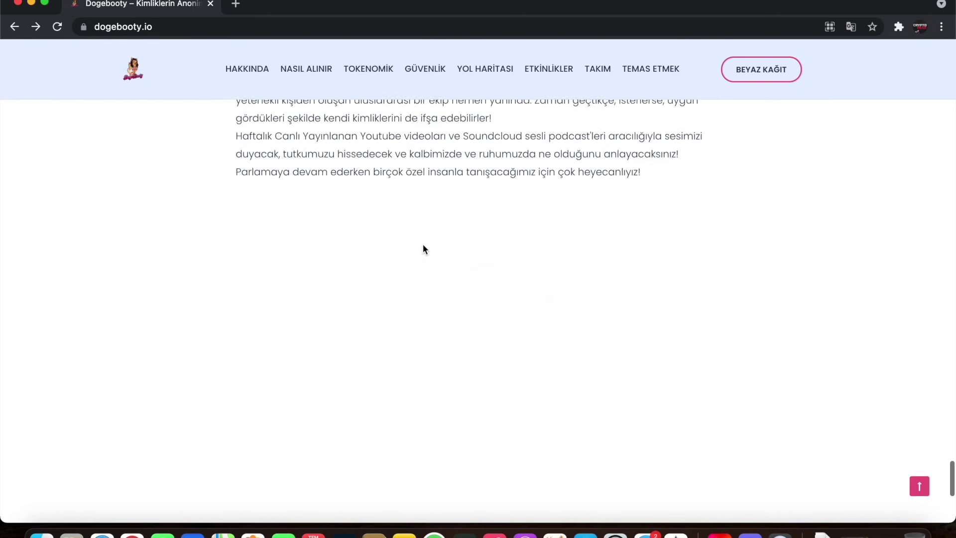
scroll(423, 244, "down", 5)
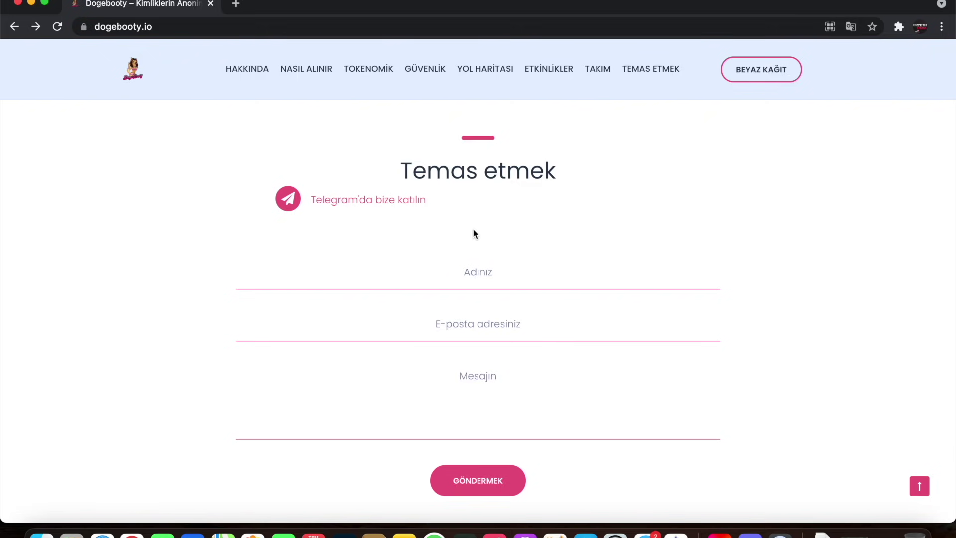
scroll(470, 292, "down", 2)
scroll(469, 292, "down", 3)
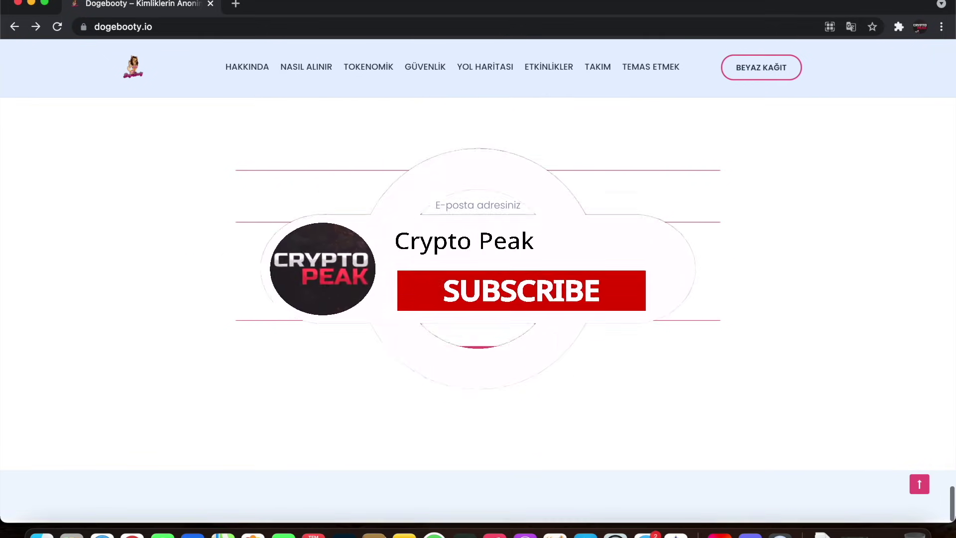